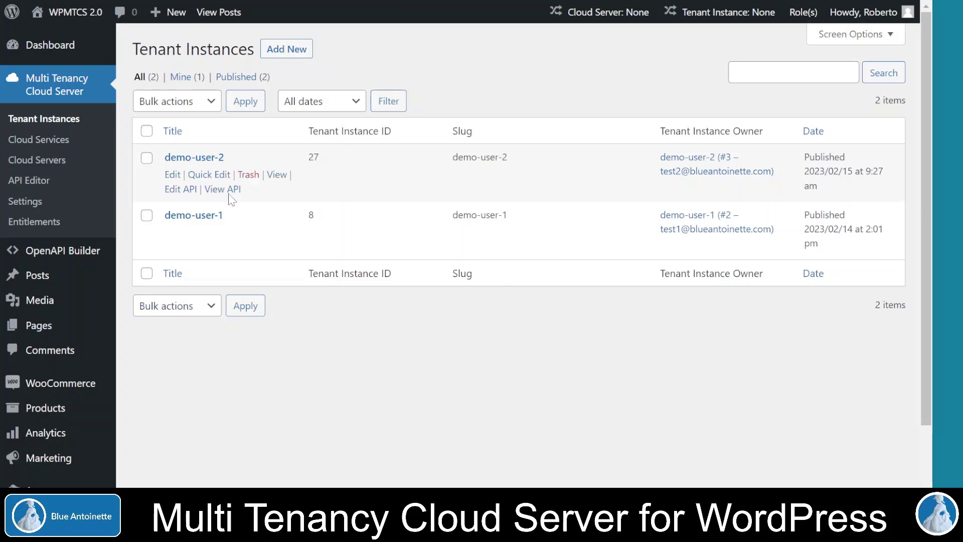
Step: Open the Cloud Services list showing the published Demo Cloud Service
left_click(49, 144)
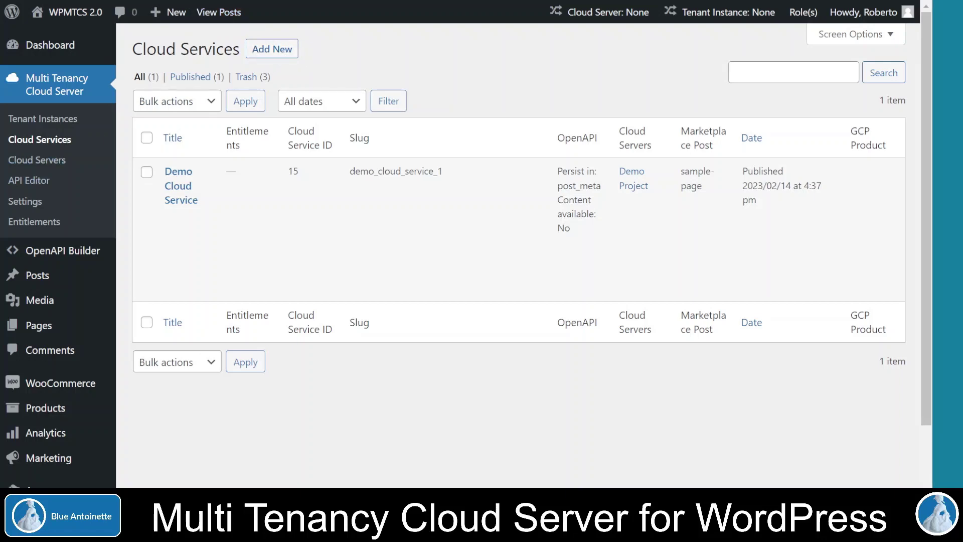
mouse_move(797, 212)
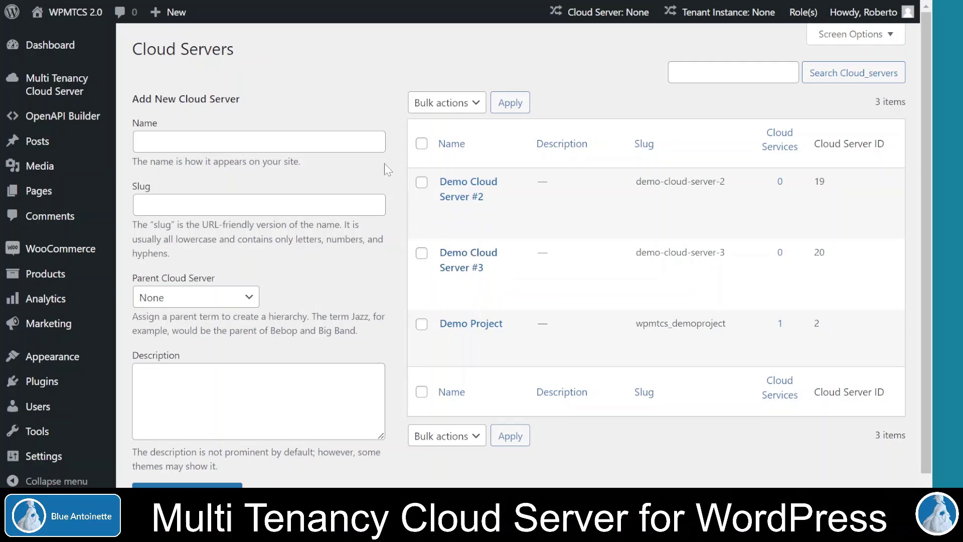
Step: Open the Demo Project cloud server and keep Demo Project as the Active Cloud Server
left_click(471, 323)
scroll(633, 213, "down", 5)
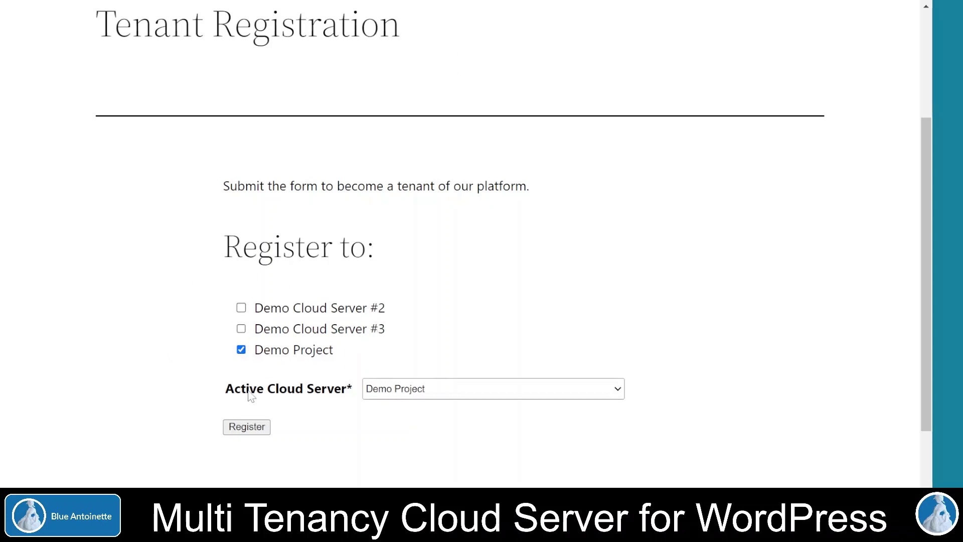
left_click(438, 395)
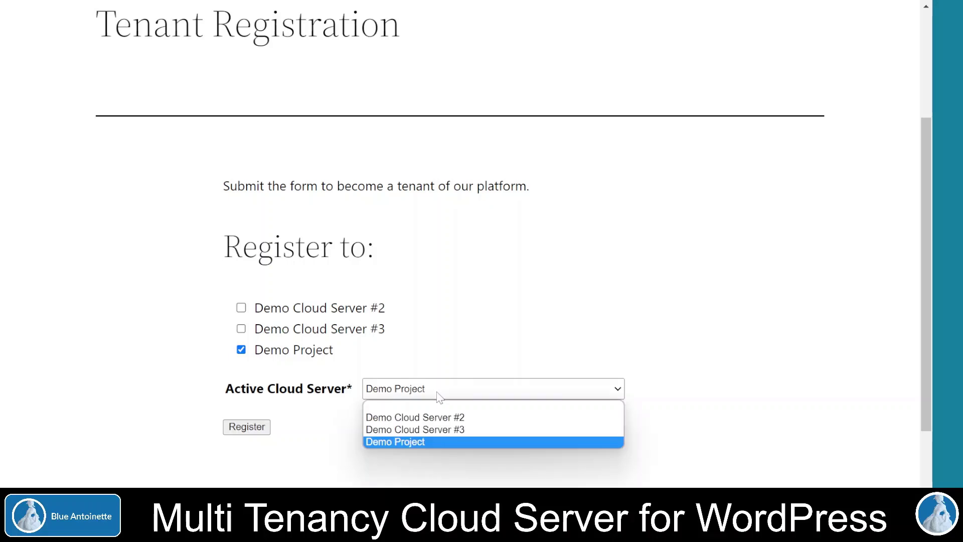
left_click(437, 396)
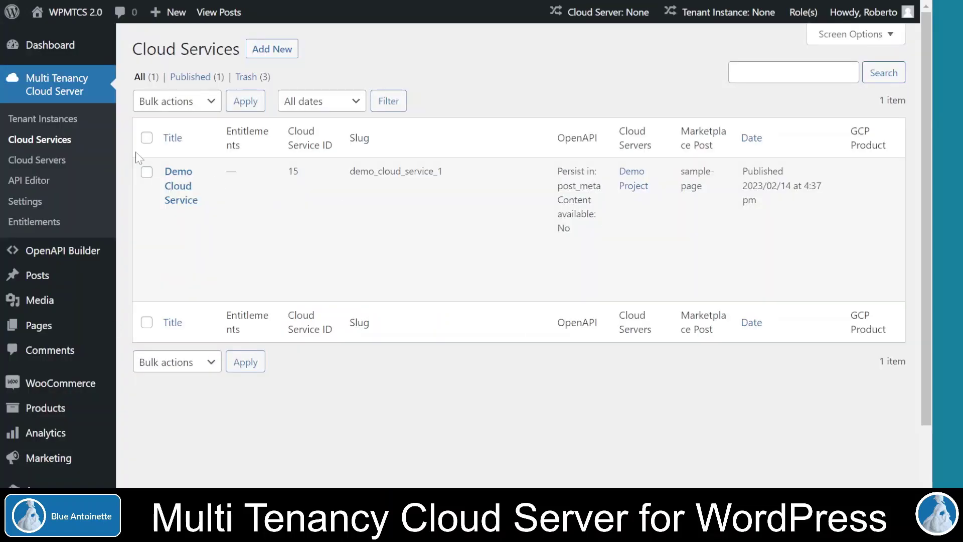
mouse_move(345, 174)
key("alt+Tab")
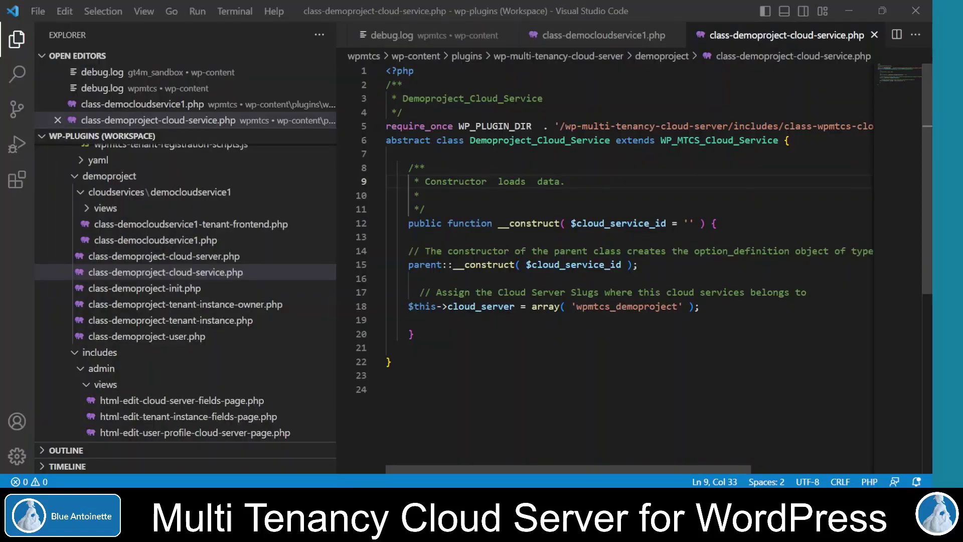
double_click(540, 140)
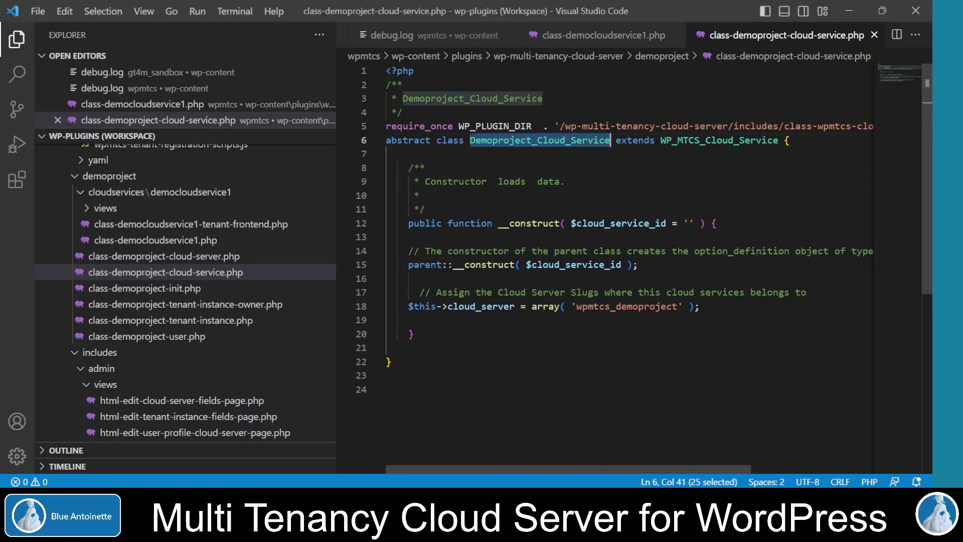
double_click(720, 140)
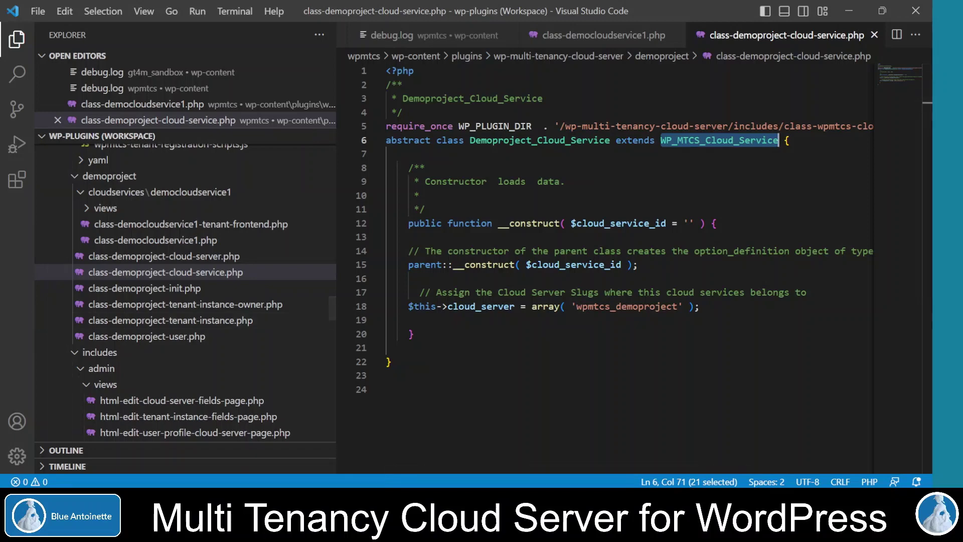
key("alt+Tab")
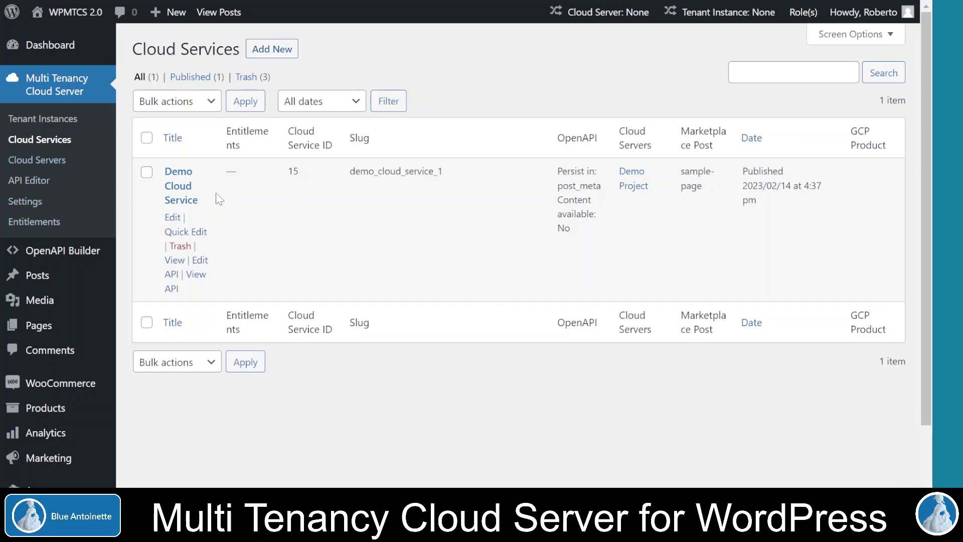
Step: Open the Demo Cloud Service's Edit Cloud Service page from the list
left_click(192, 197)
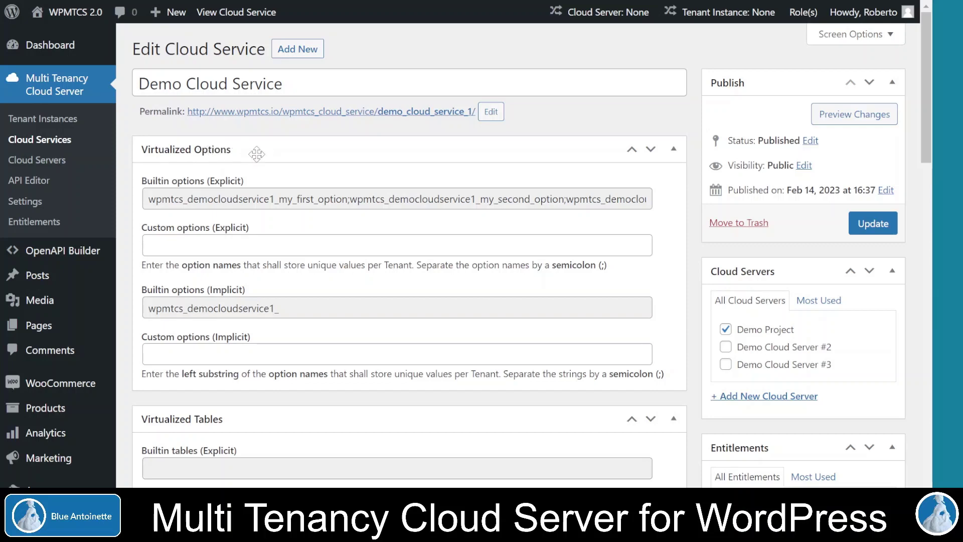
scroll(256, 153, "down", 4)
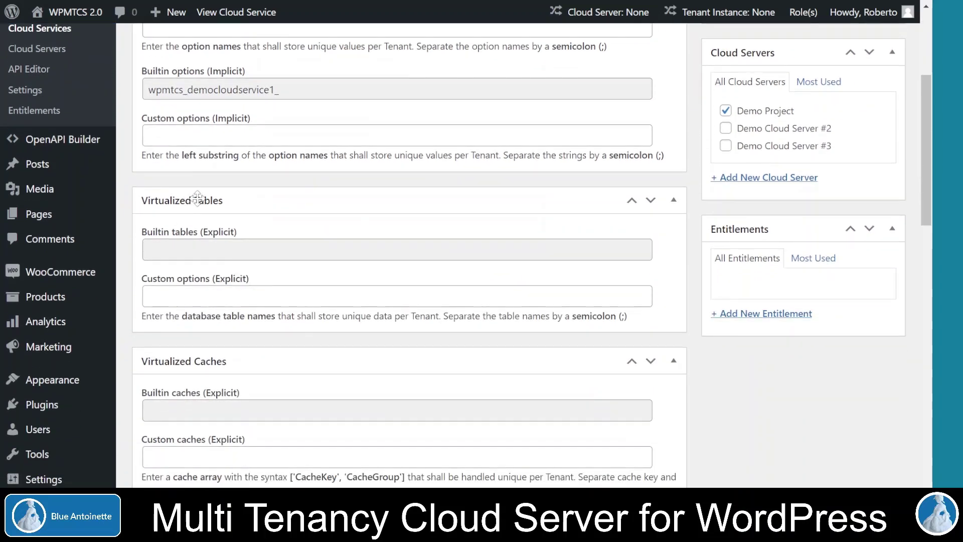
scroll(241, 210, "down", 3)
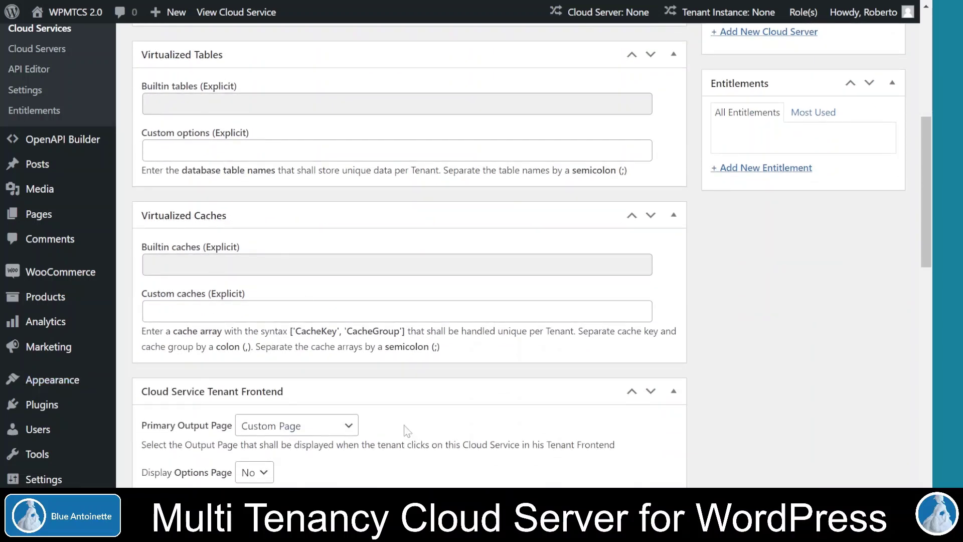
scroll(271, 393, "down", 4)
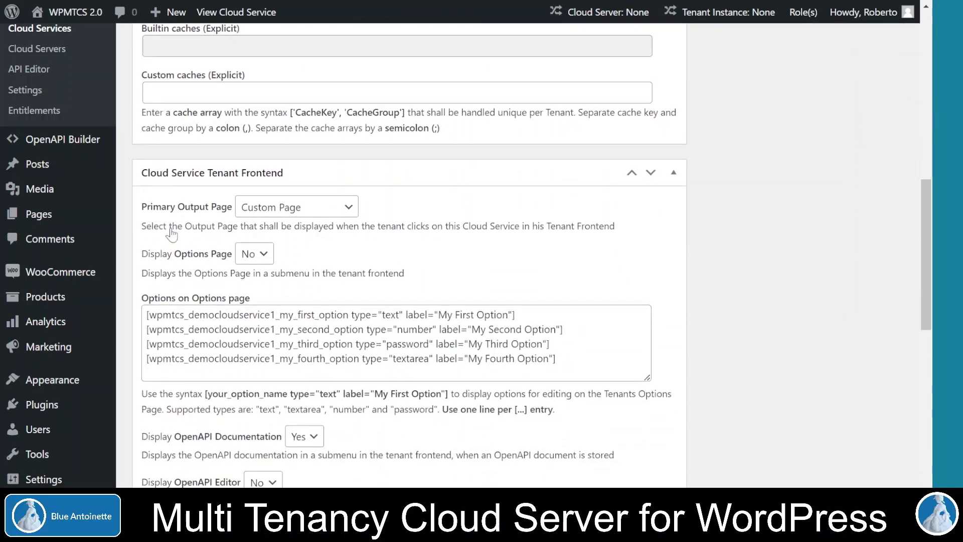
scroll(272, 394, "down", 4)
scroll(577, 422, "down", 4)
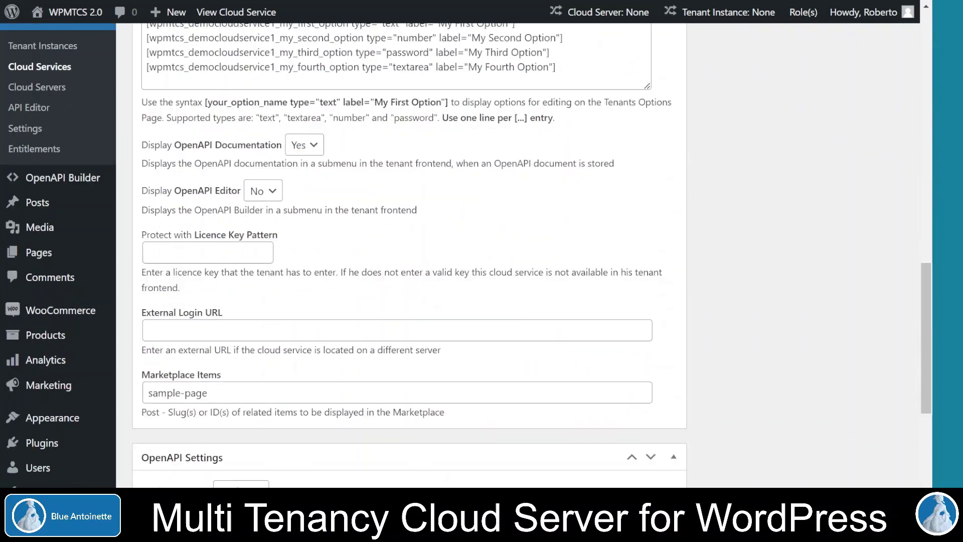
scroll(536, 423, "down", 2)
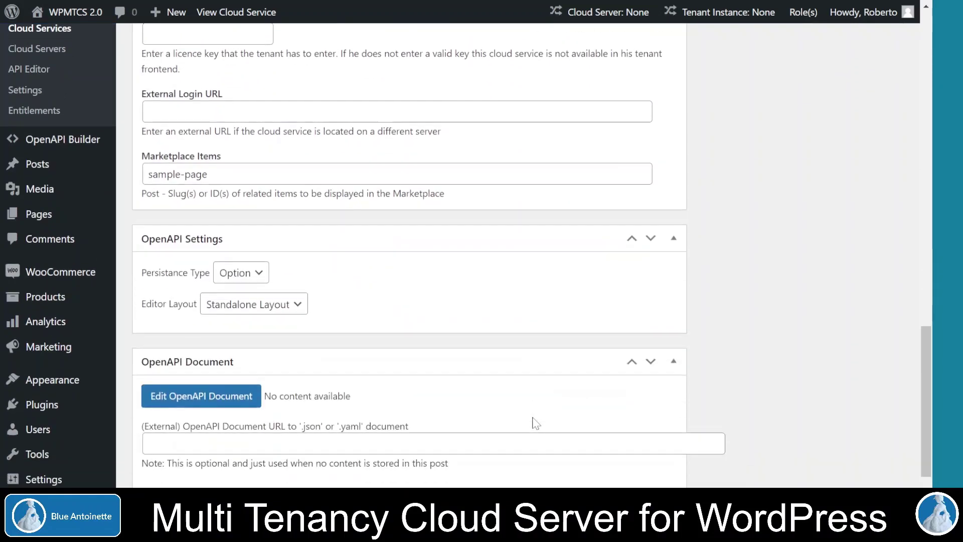
scroll(303, 281, "down", 2)
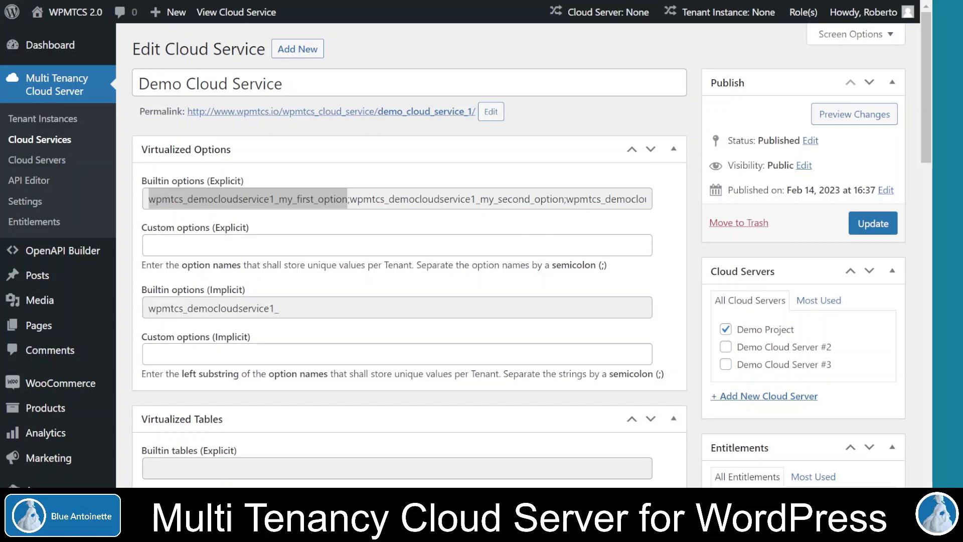
key("alt+Tab")
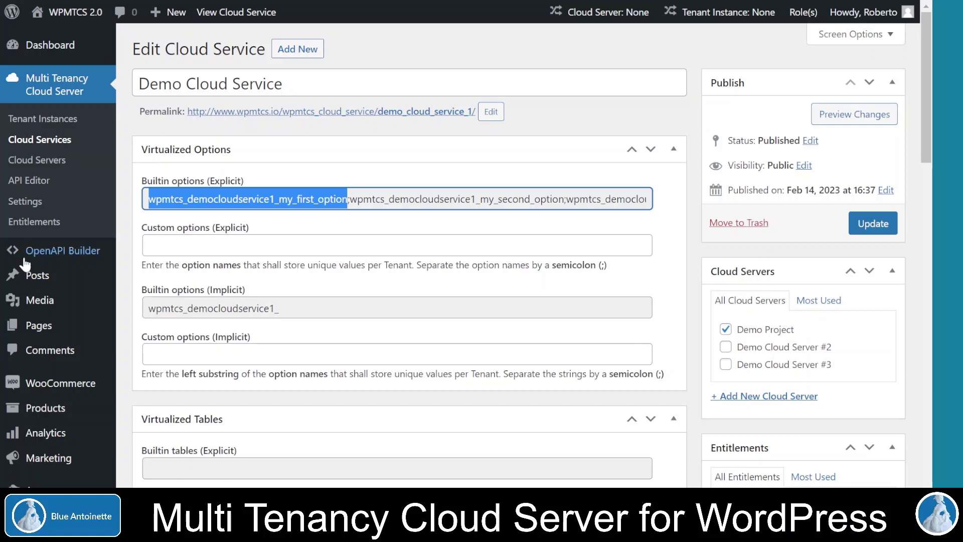
key("alt+Tab")
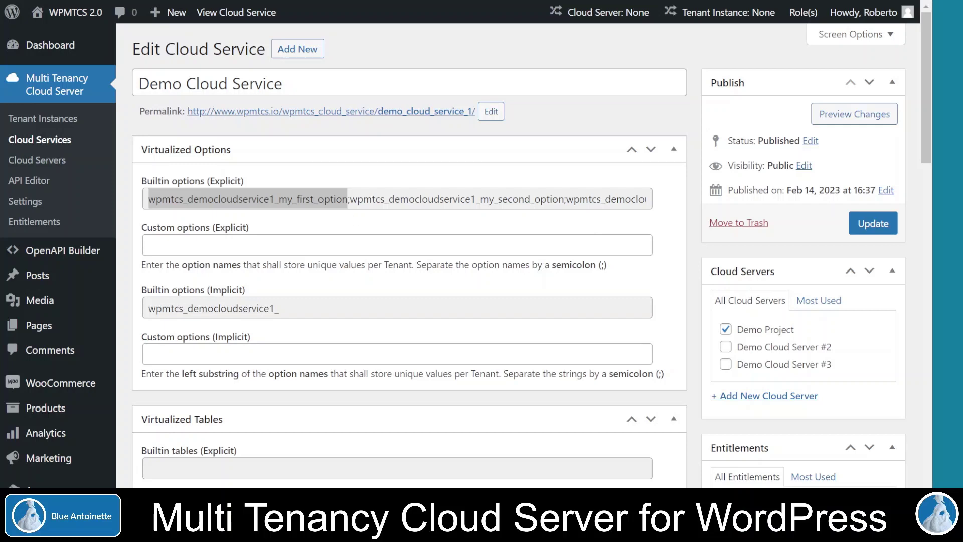
left_click_drag(141, 181, 209, 181)
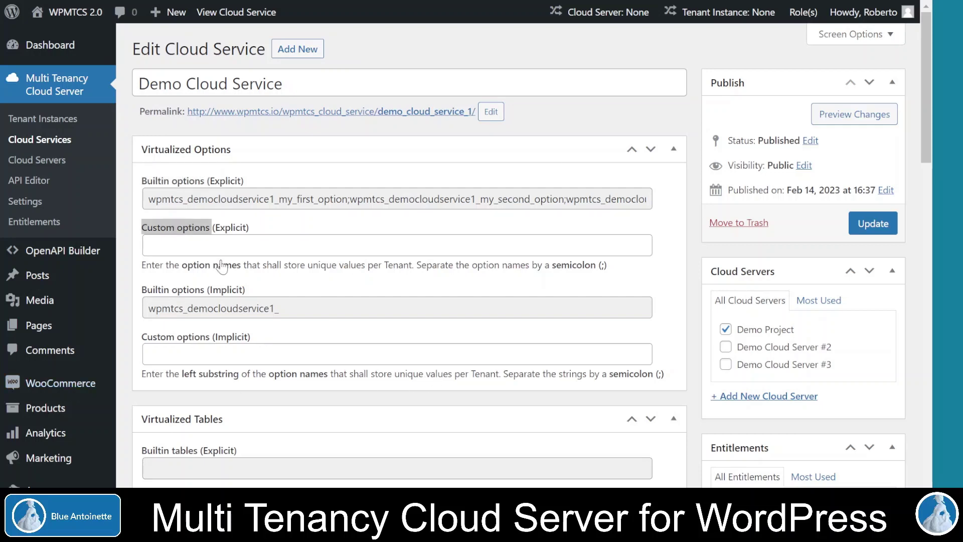
left_click(212, 230)
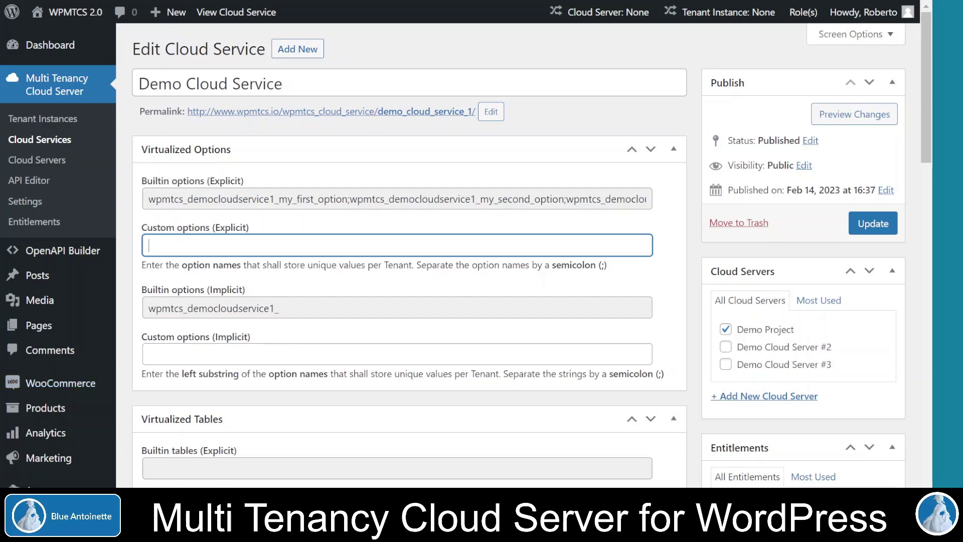
left_click(257, 222)
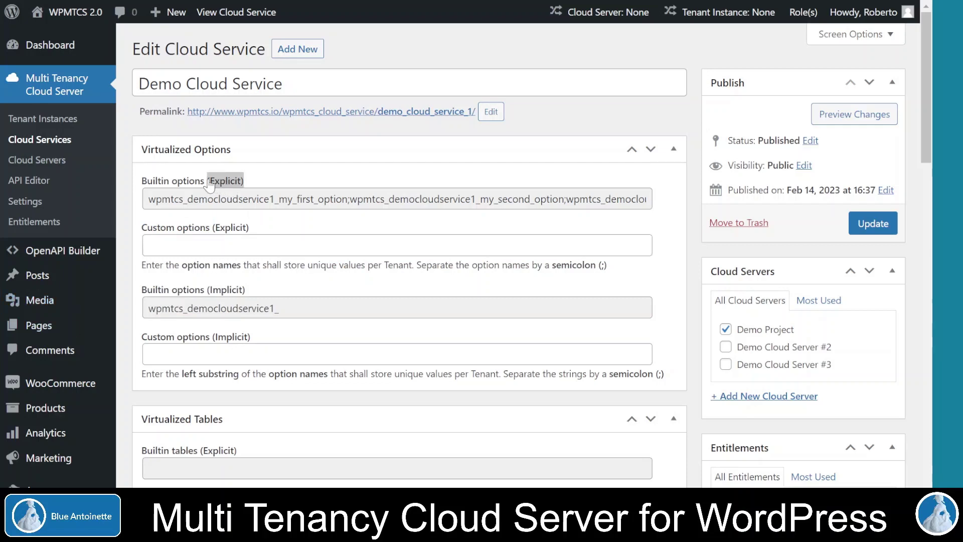
left_click_drag(254, 291, 206, 295)
double_click(245, 199)
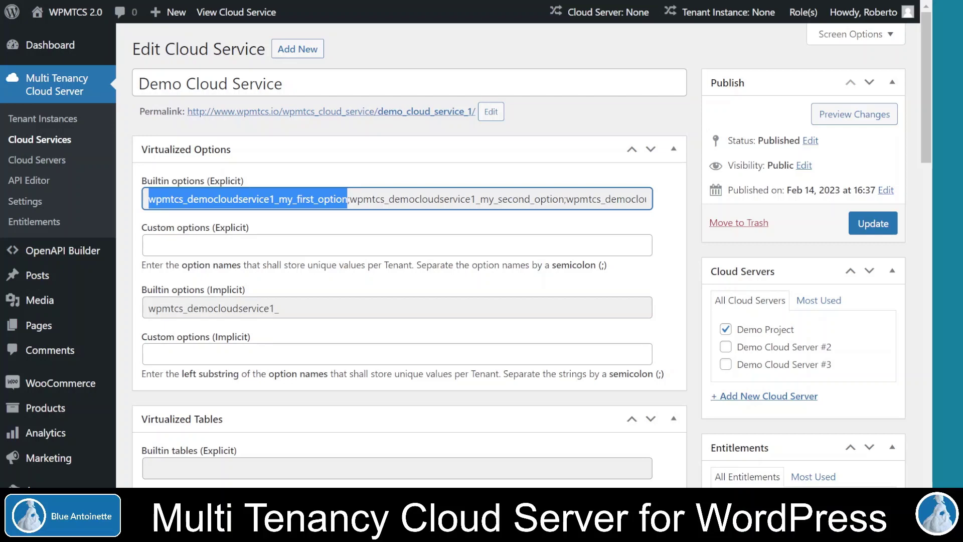
left_click_drag(246, 291, 205, 291)
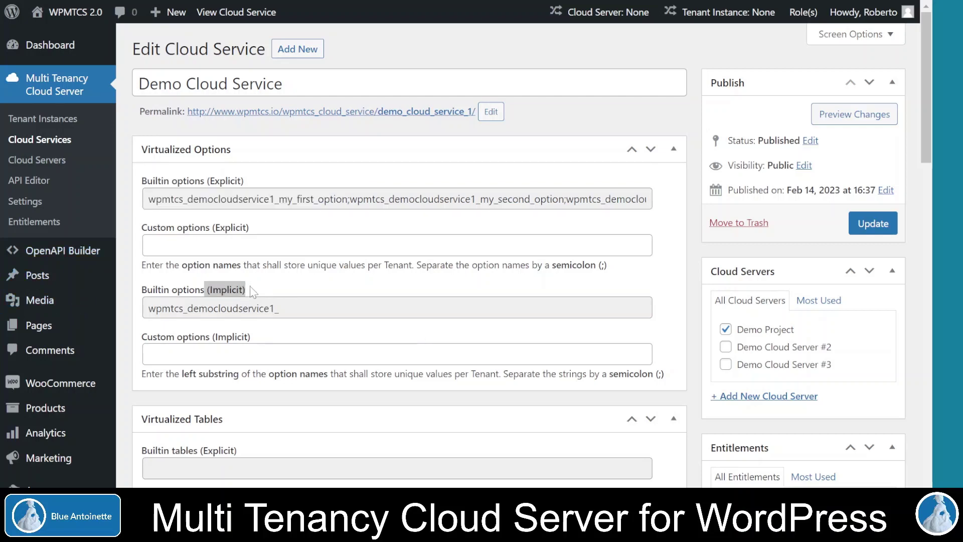
key("Tab")
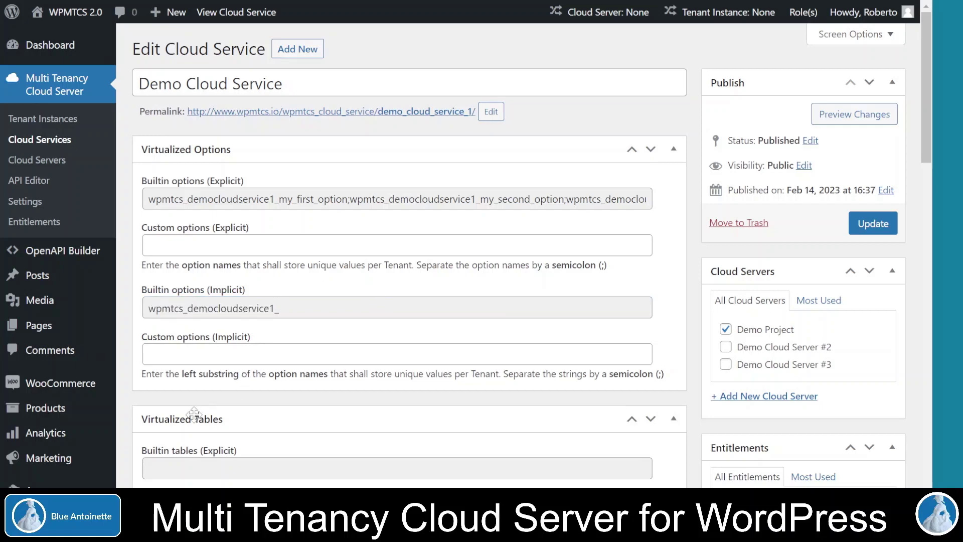
Step: Scroll down the Demo Cloud Service edit page to the Cloud Service Tenant Frontend box
scroll(192, 415, "down", 2)
scroll(180, 382, "down", 2)
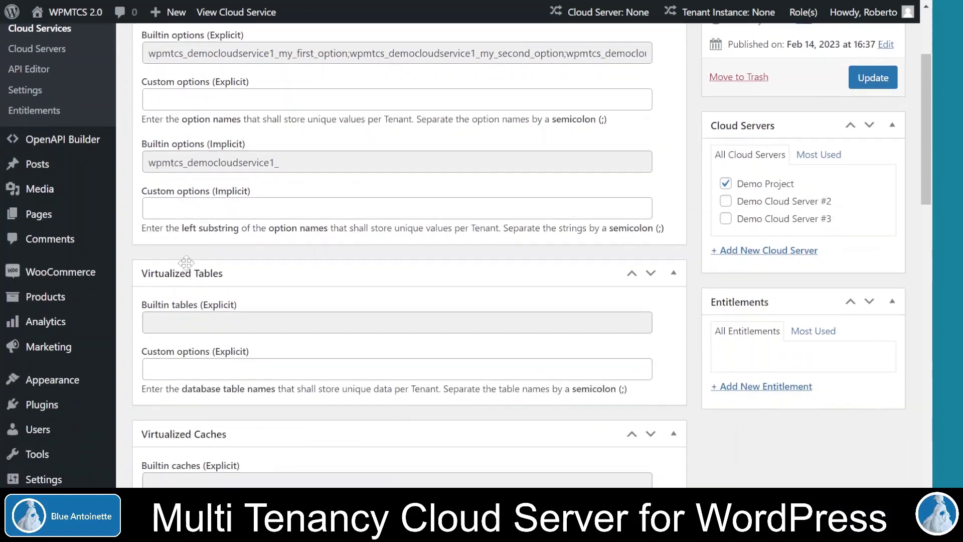
scroll(256, 299, "down", 4)
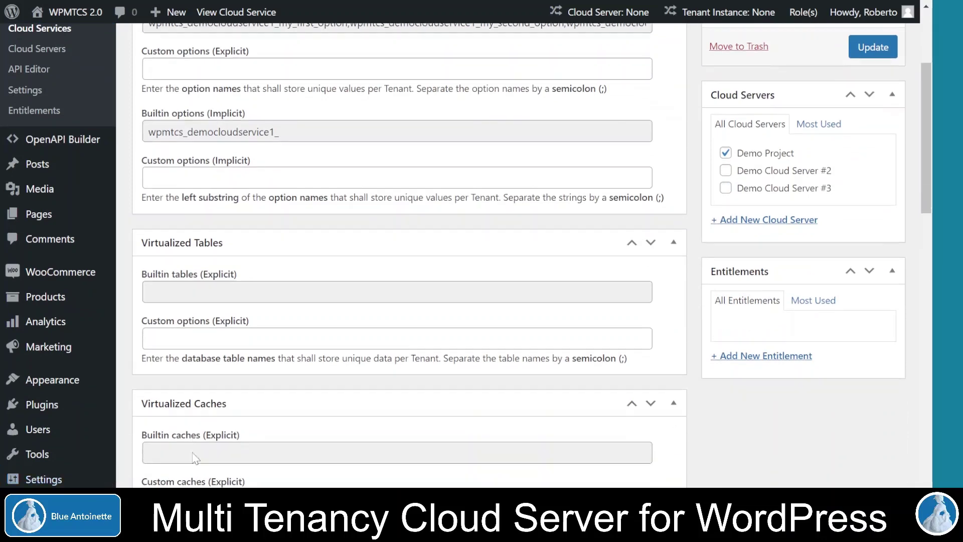
scroll(362, 426, "down", 10)
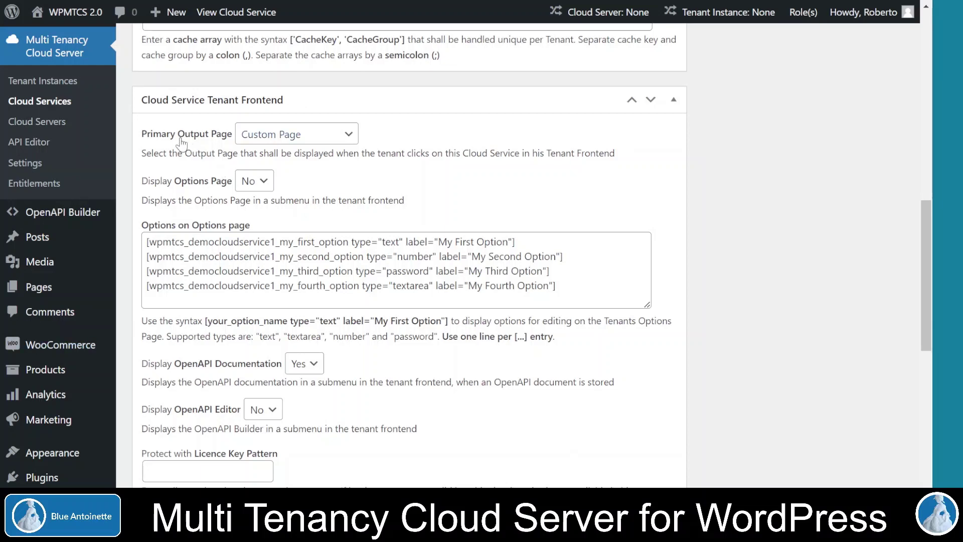
Step: Set Primary Output Page to Options Page and Display Options Page to Yes
left_click(322, 139)
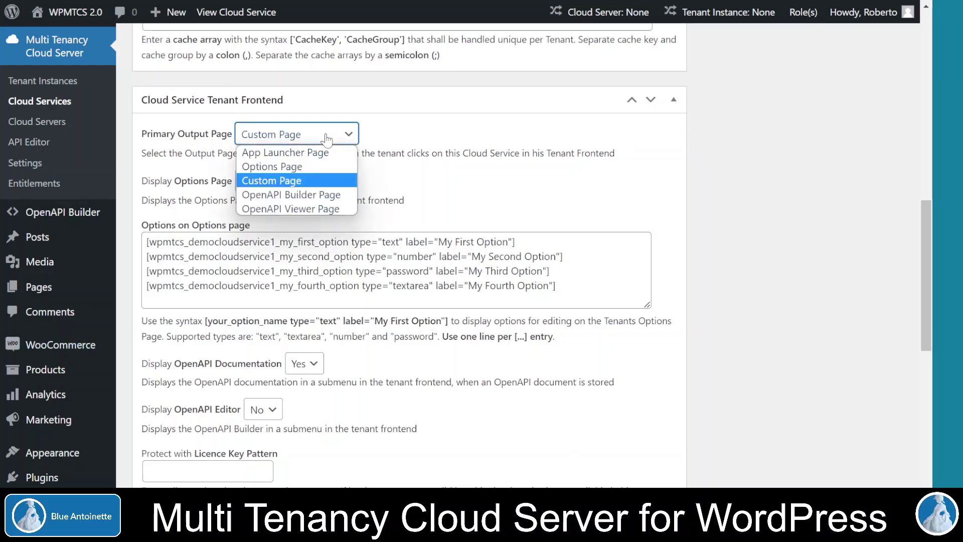
key("Escape")
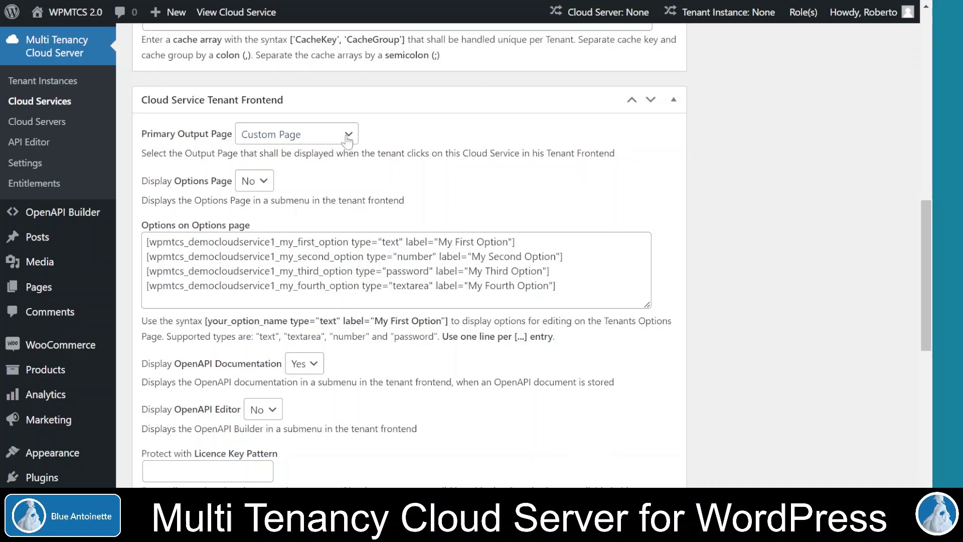
left_click(307, 142)
left_click(301, 164)
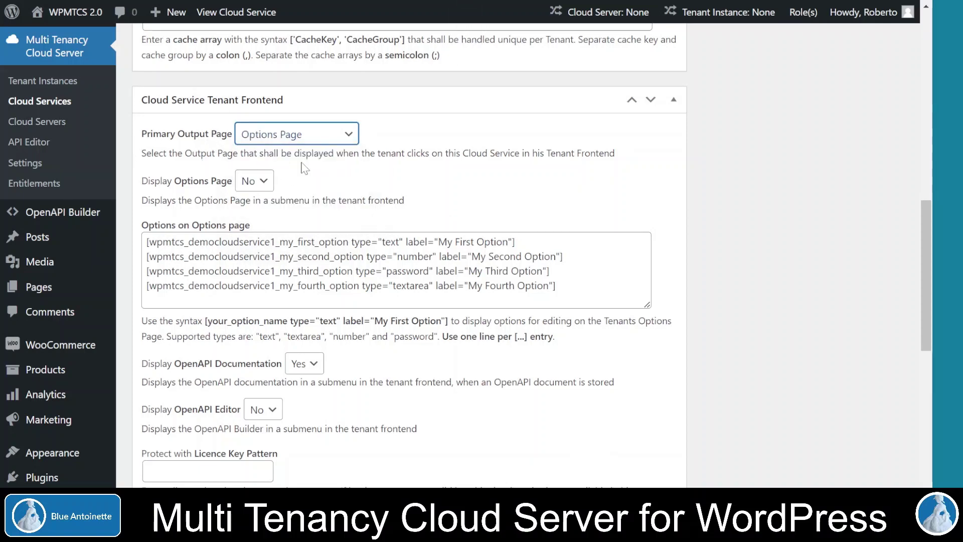
left_click(261, 184)
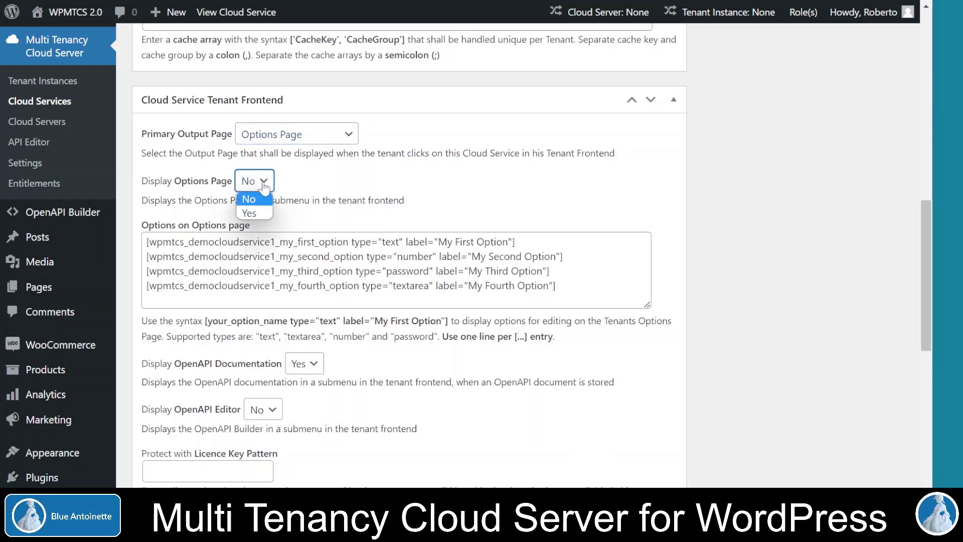
left_click(260, 211)
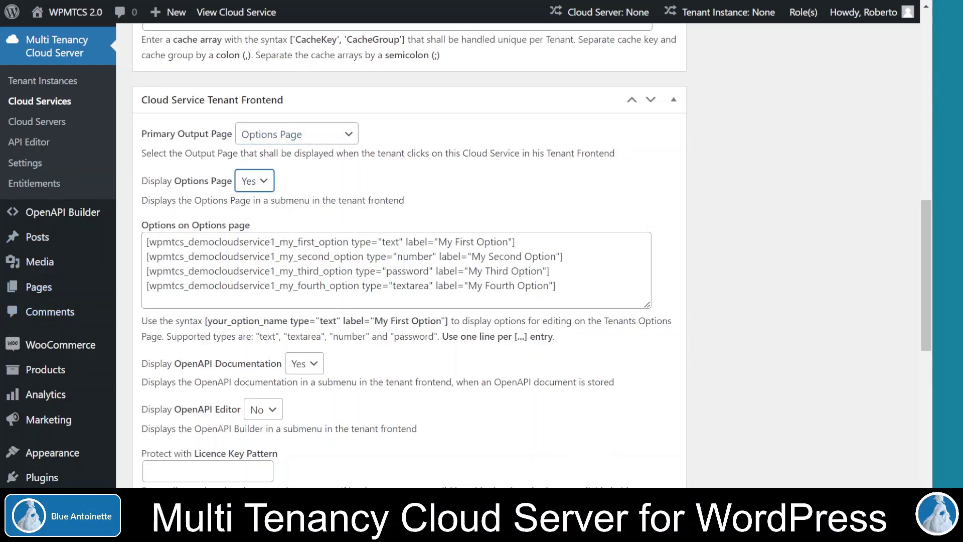
Step: Select the first option name, a label, and the second option definition line
double_click(248, 242)
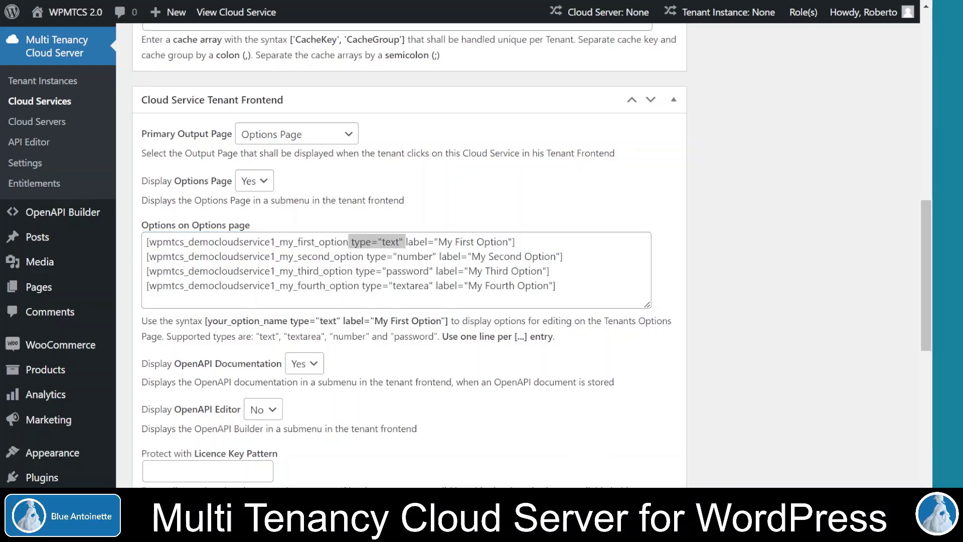
double_click(416, 242)
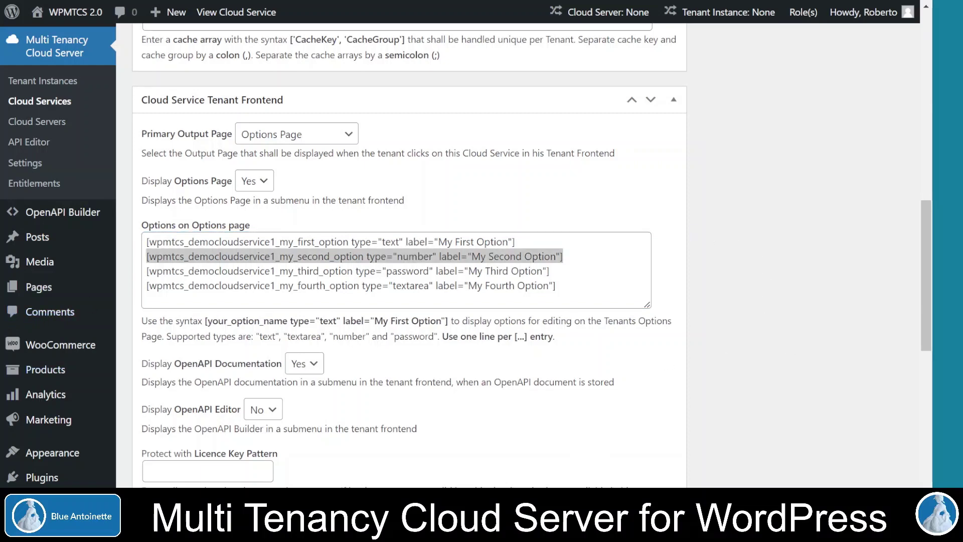
triple_click(301, 256)
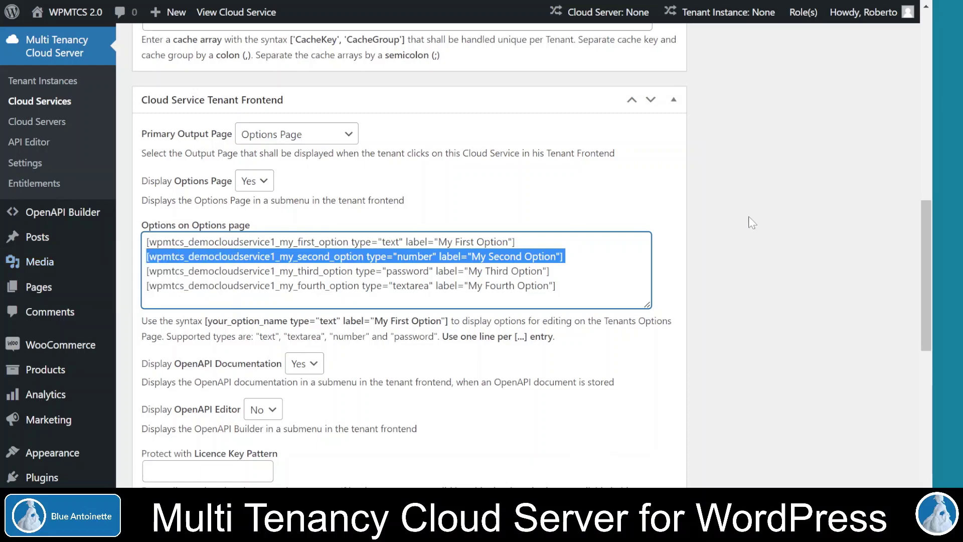
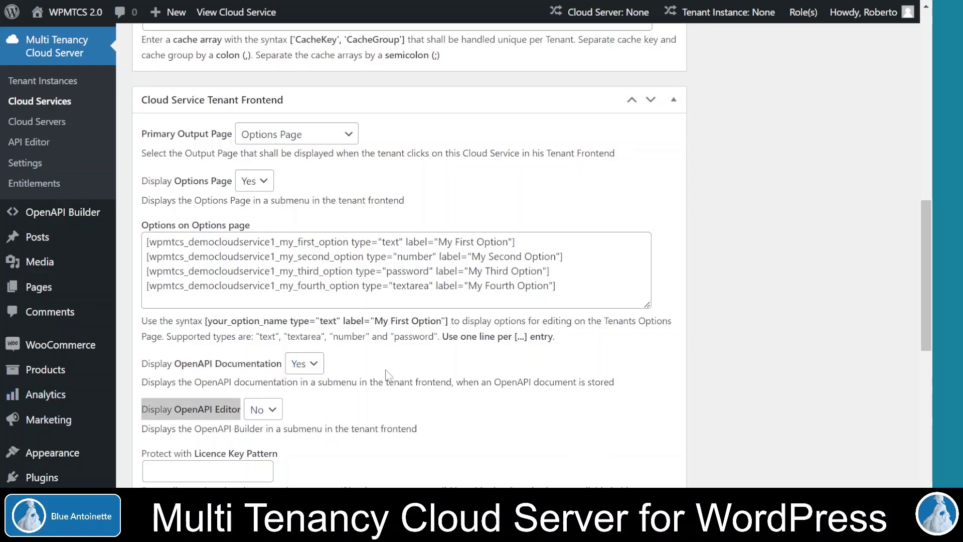
left_click(190, 464)
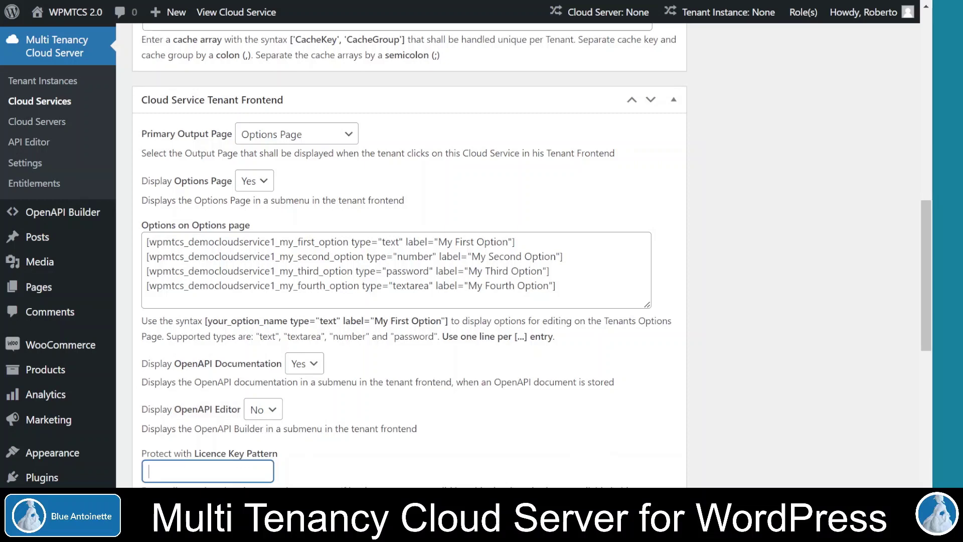
left_click_drag(281, 453, 140, 457)
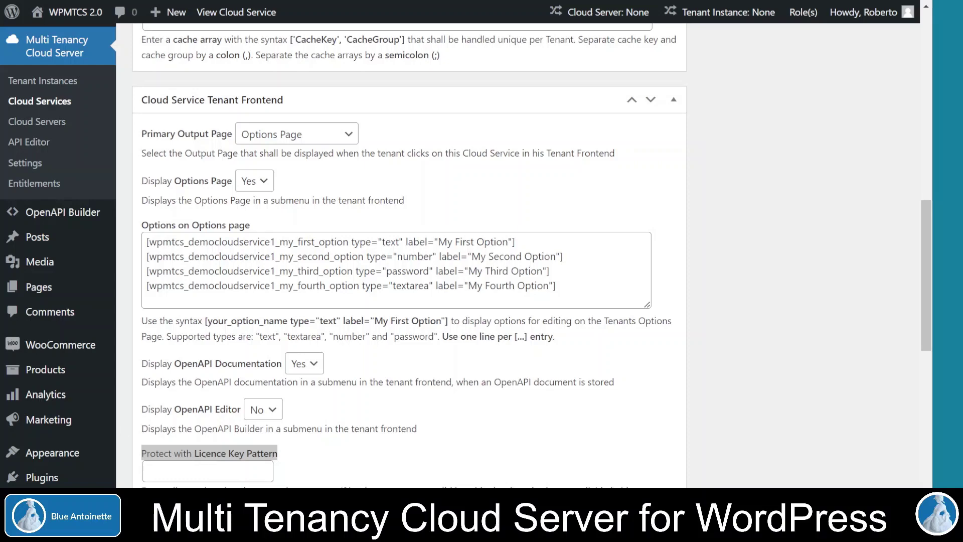
scroll(409, 250, "down", 6)
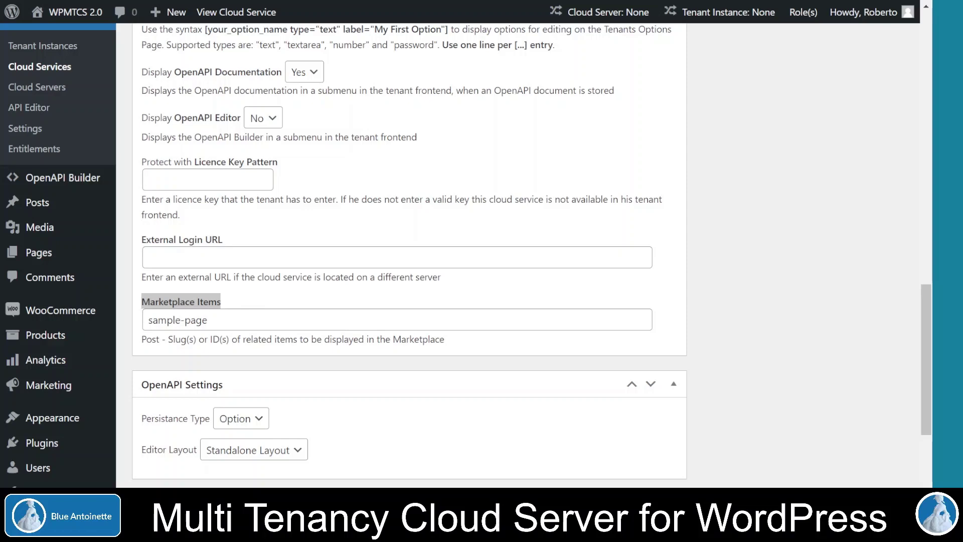
scroll(348, 425, "down", 2)
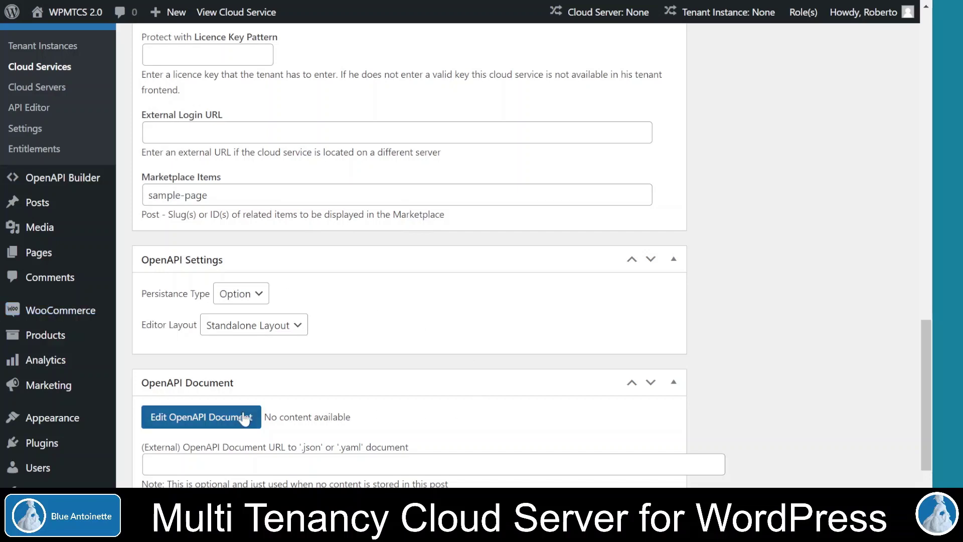
Step: Save the Demo Cloud Service's sample OpenAPI 3.0.0 document from the API Editor
left_click(216, 424)
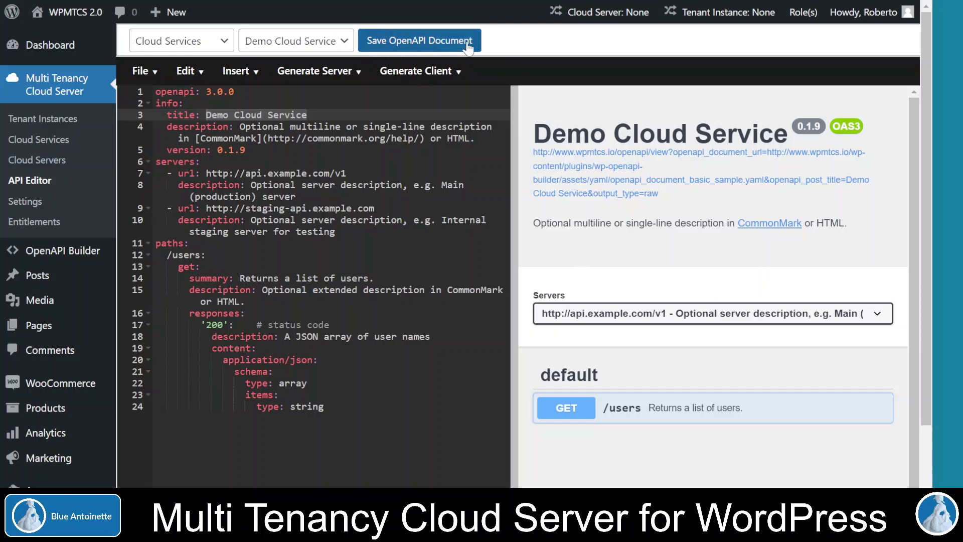
left_click(412, 52)
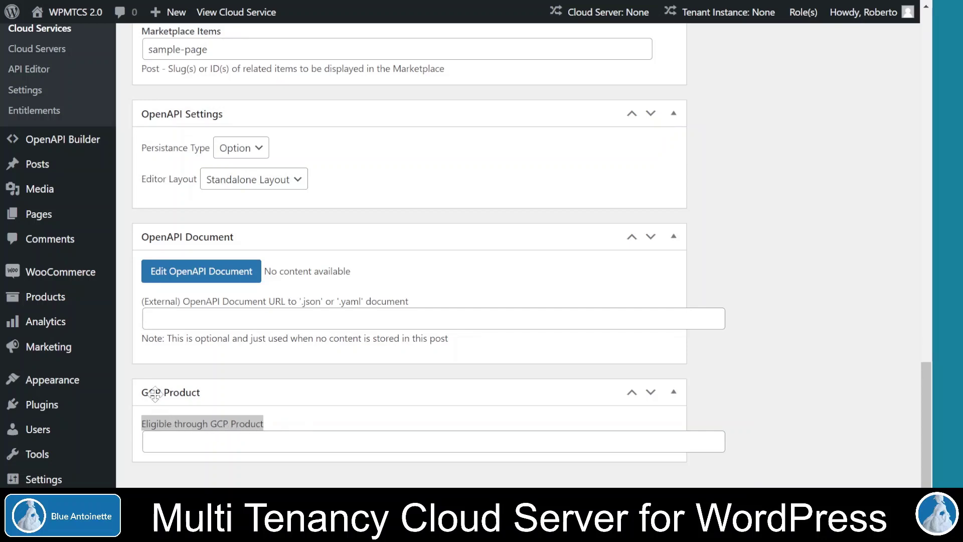
Step: Point out the GCP Product eligibility setting on the Demo Cloud Service page
left_click(198, 440)
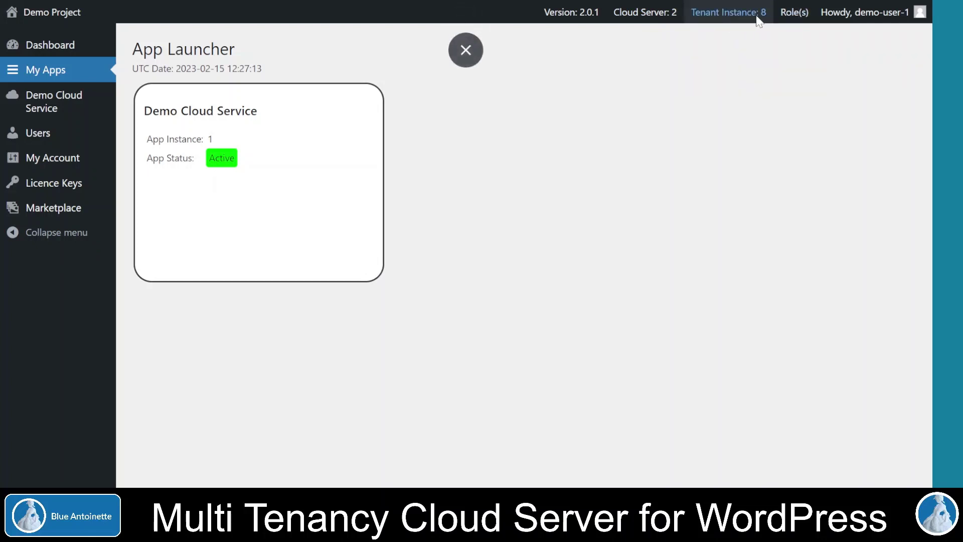
Step: Open the Demo Cloud Service 1 page from the tenant frontend sidebar
mouse_move(797, 15)
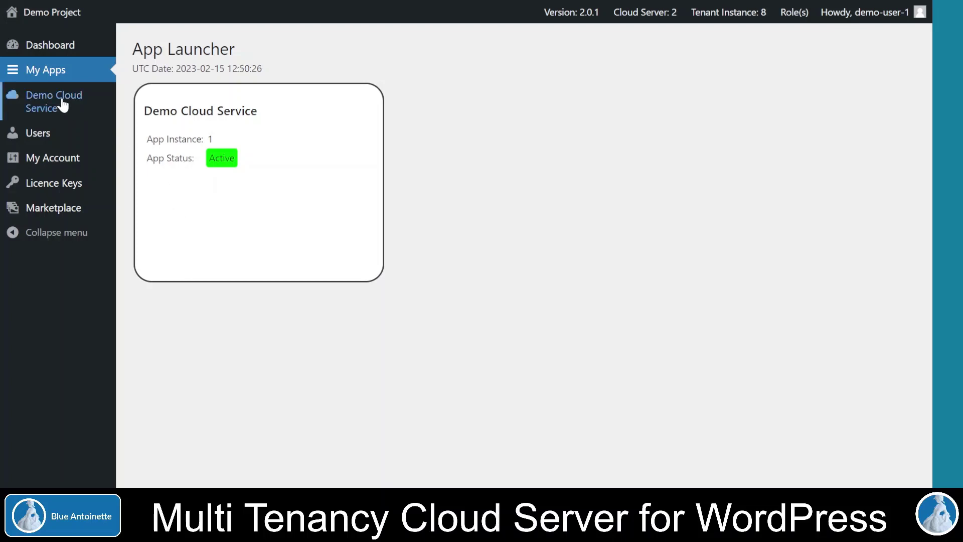
left_click(62, 105)
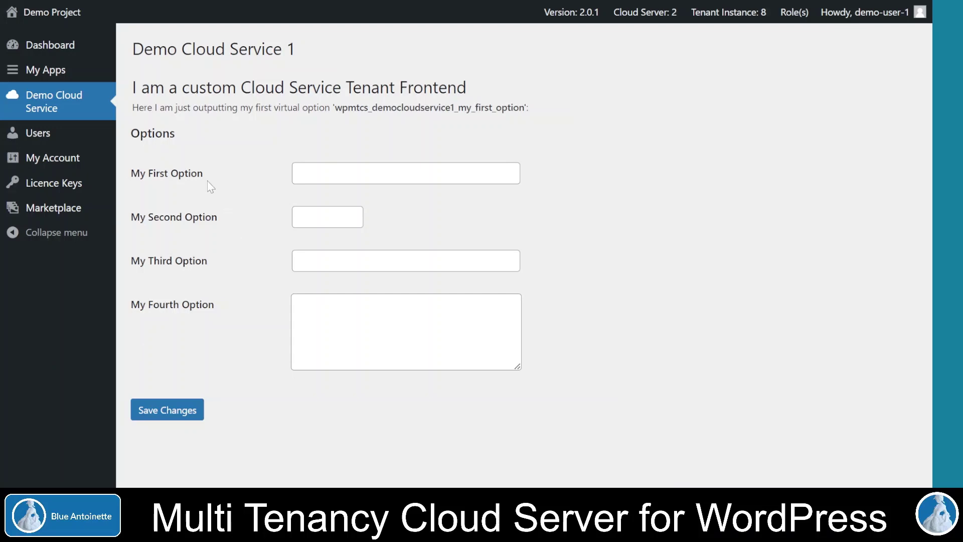
left_click_drag(204, 175, 131, 177)
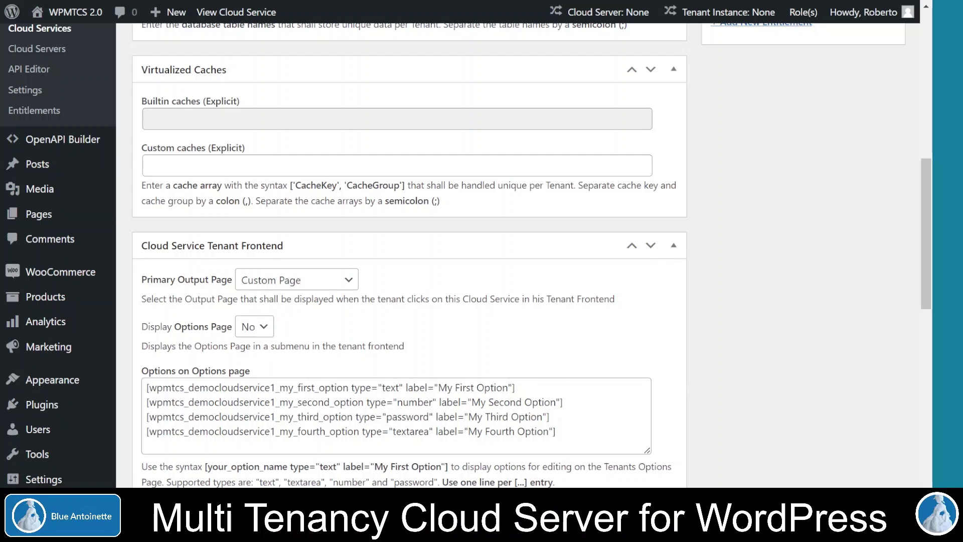
left_click(438, 388)
left_click_drag(438, 387, 508, 387)
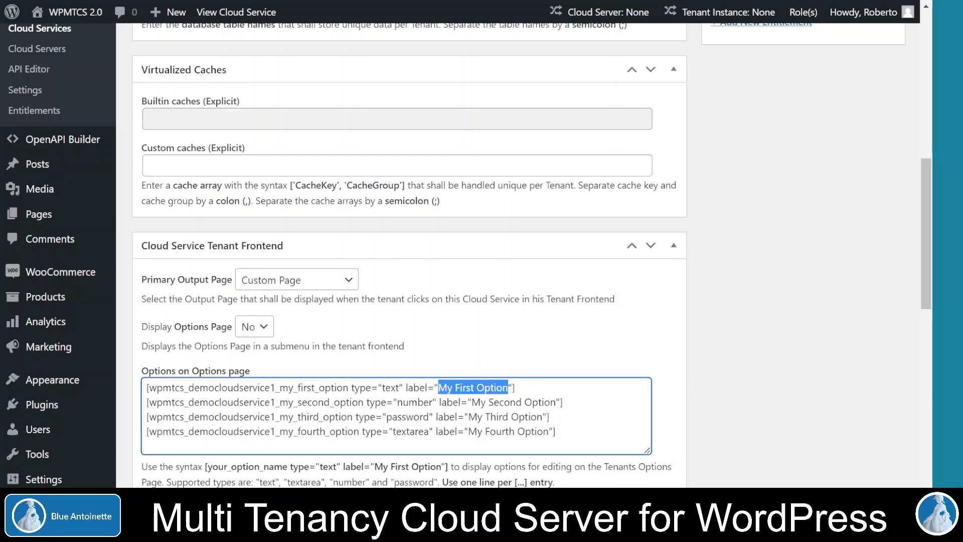
left_click_drag(351, 387, 402, 387)
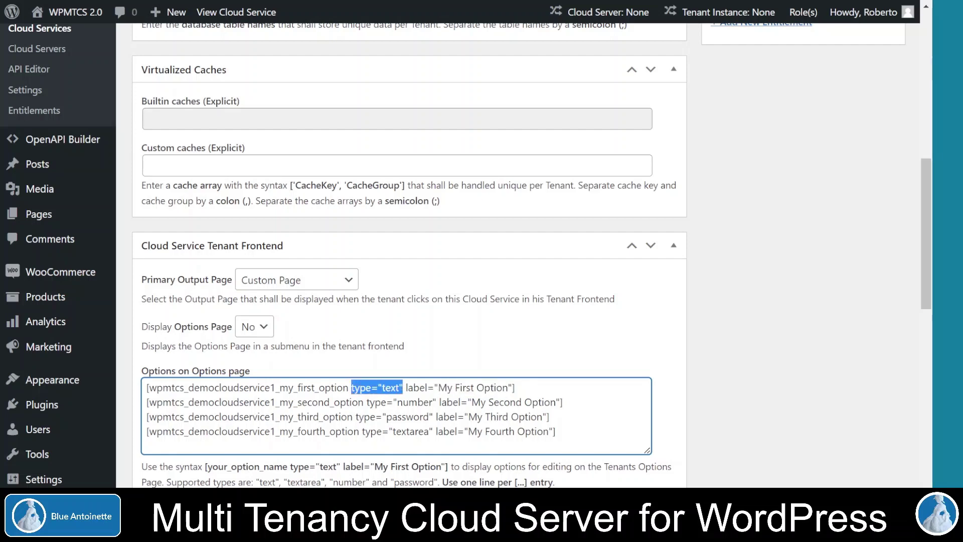
double_click(258, 387)
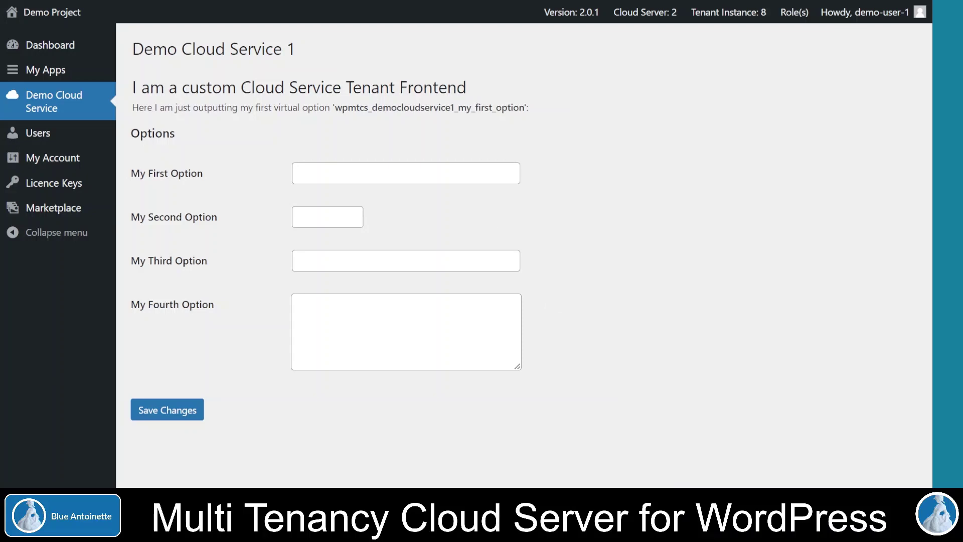
Step: Enter 'This is a test from tenant instance #8', 4711 and a password as the first three options
left_click(298, 173)
type("This")
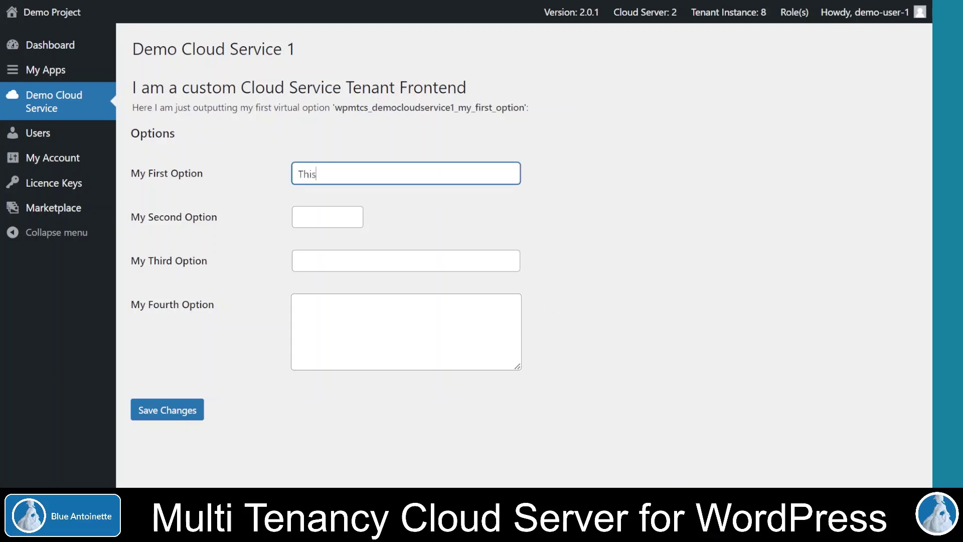
type(" is a test from tenant instan")
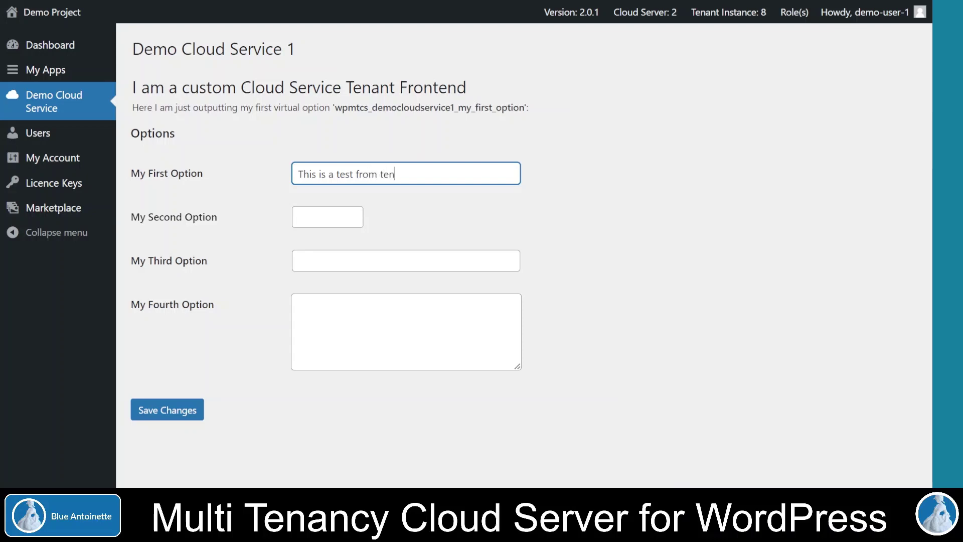
type("ce #8")
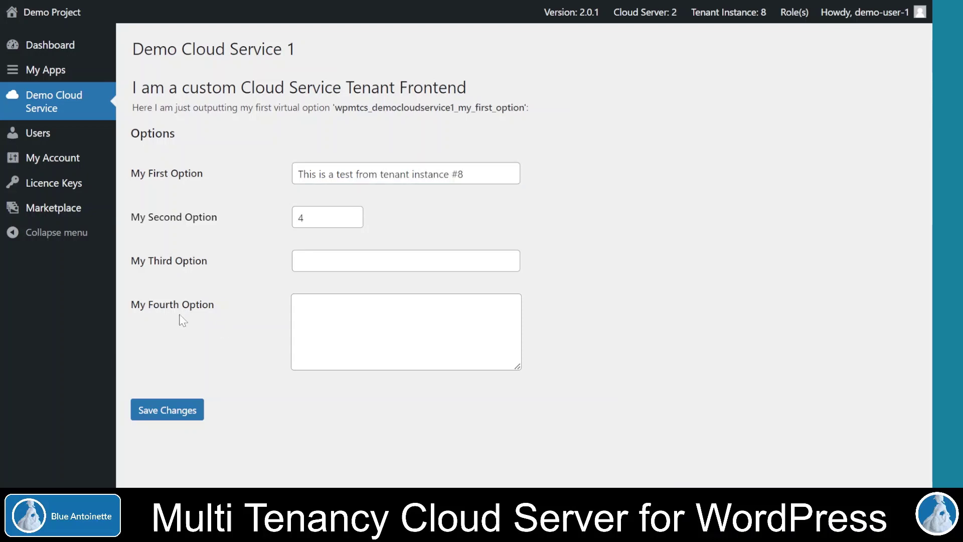
left_click(346, 220)
type("4711")
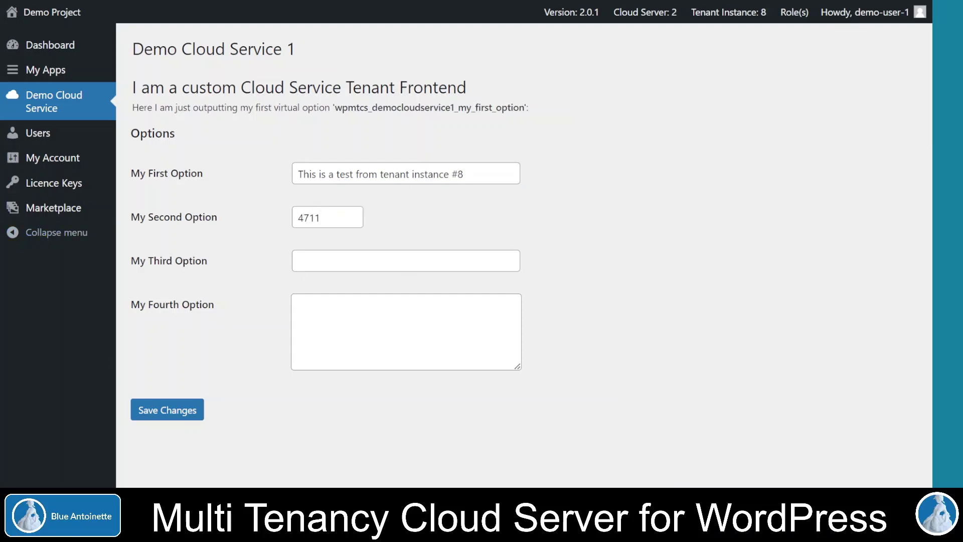
left_click(333, 261)
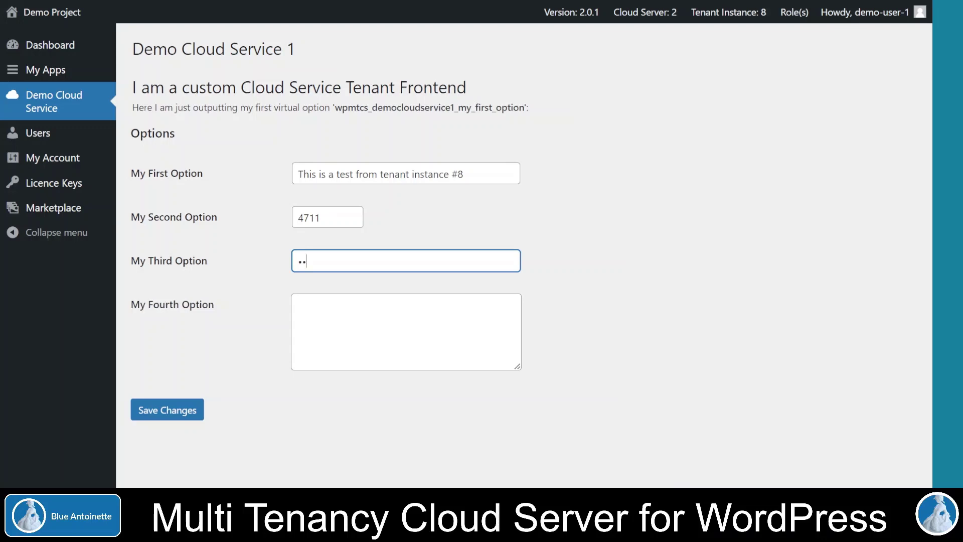
left_click(470, 456)
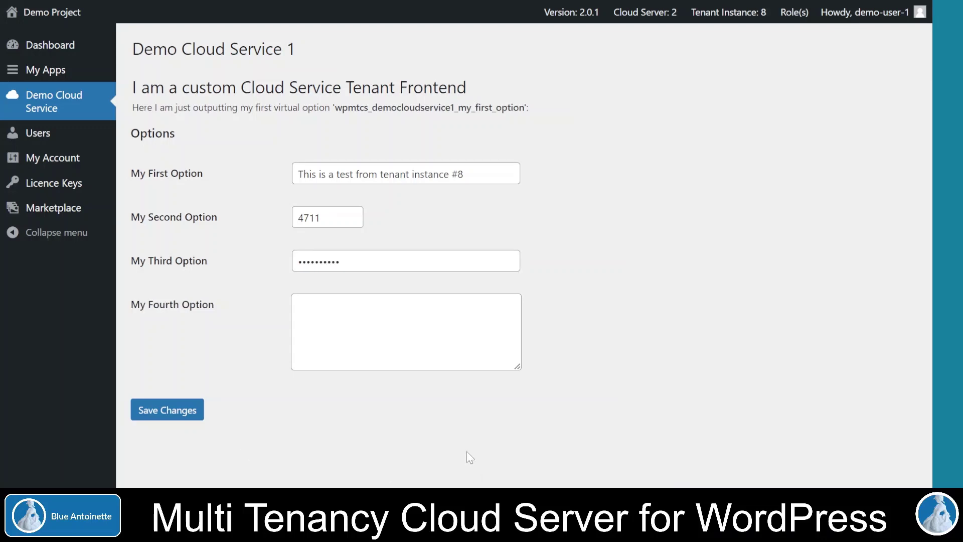
Step: Enter 'Some additional text' as the fourth option, save, and highlight the echoed first option
left_click(301, 304)
type("Som")
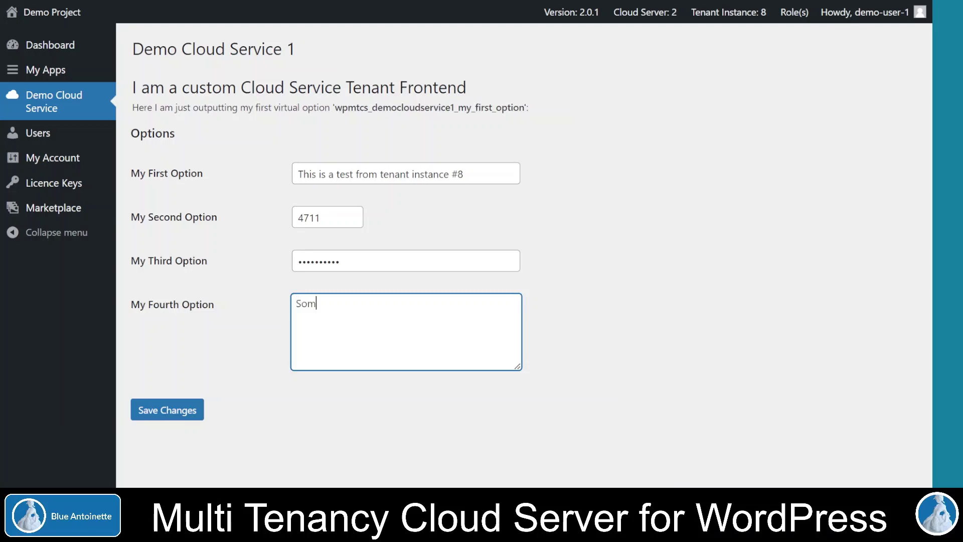
type("e add")
type("ional test")
key("BackSpace")
key("BackSpace")
type("xt")
key("Tab")
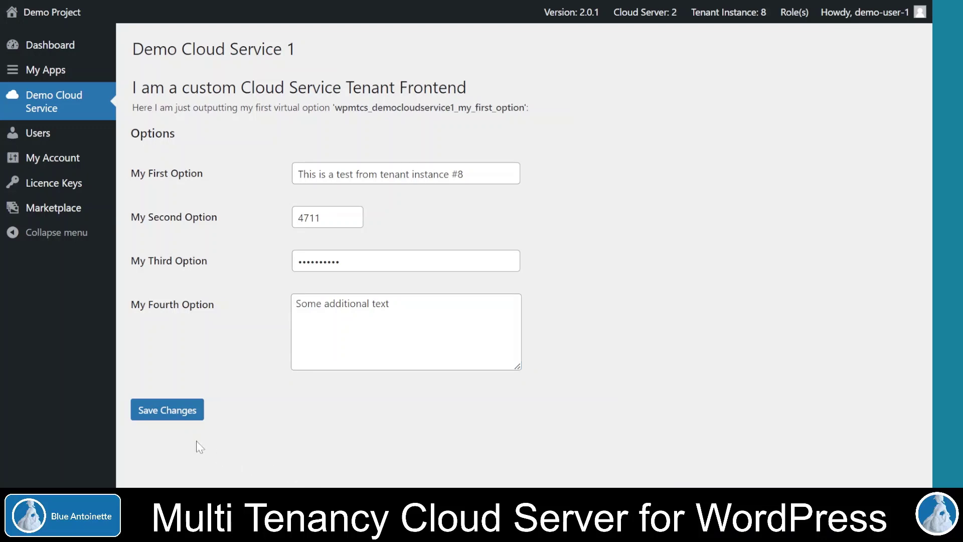
left_click(171, 415)
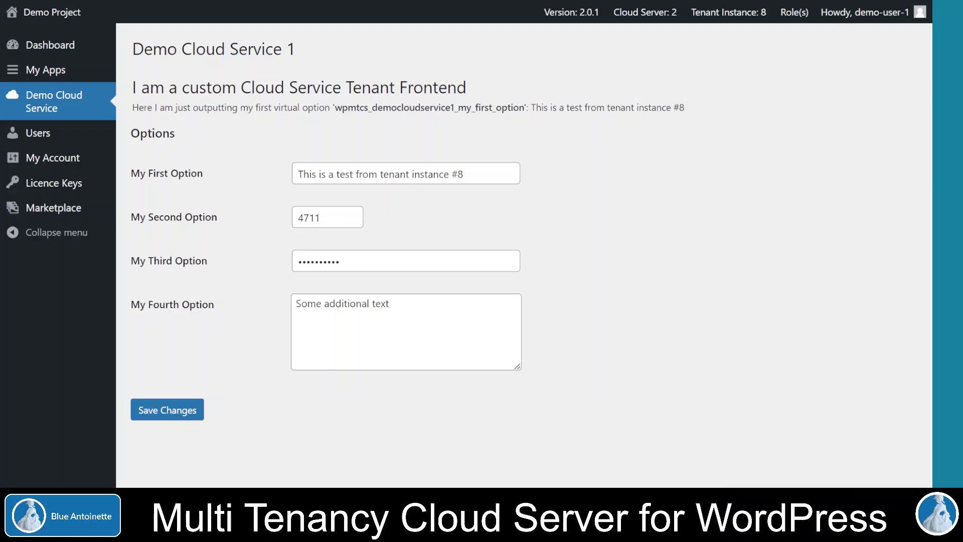
left_click_drag(531, 107, 692, 115)
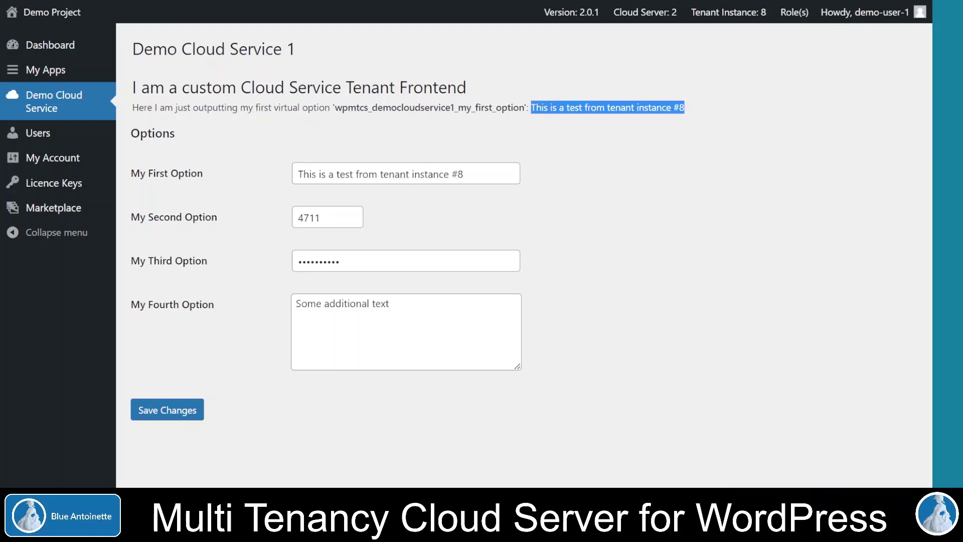
double_click(474, 107)
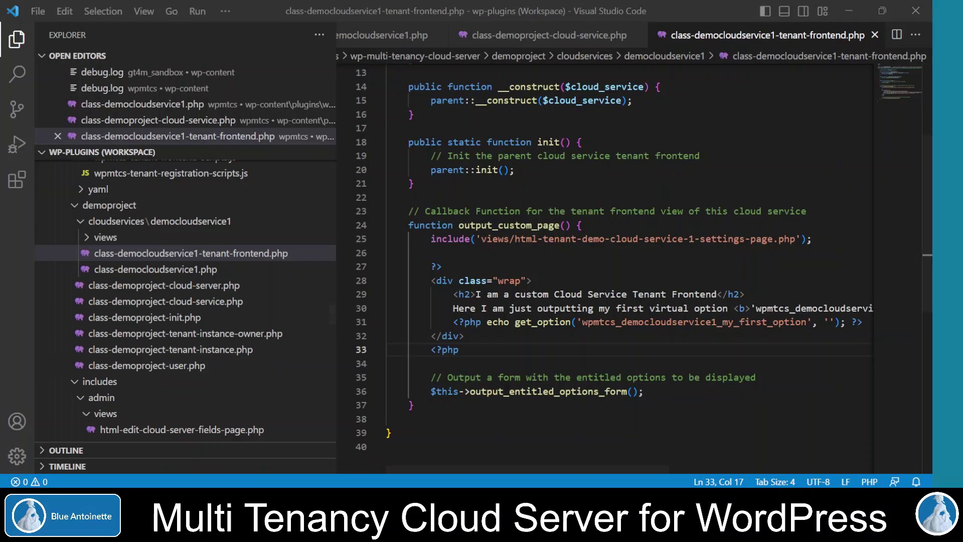
left_click_drag(515, 321, 842, 322)
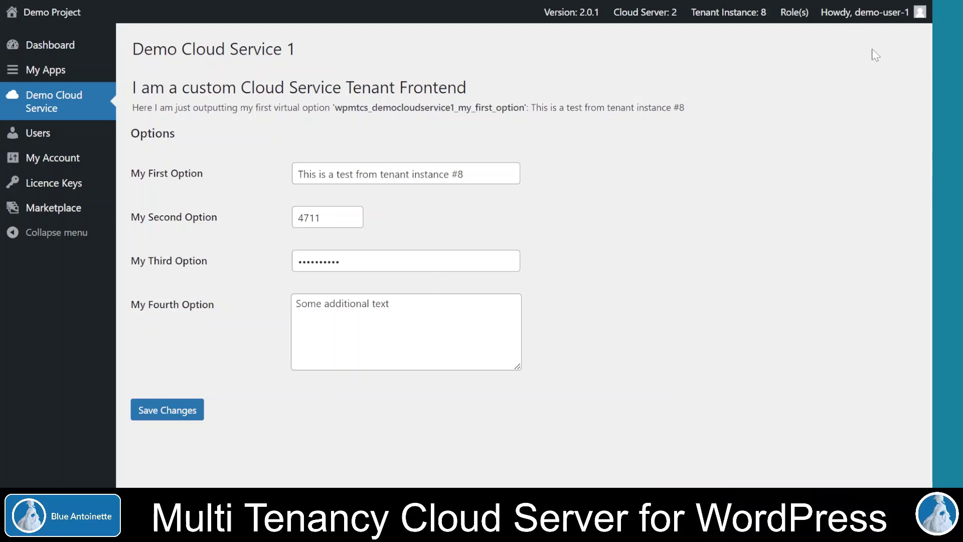
Step: Log in with the second demo user's username and password
mouse_move(864, 15)
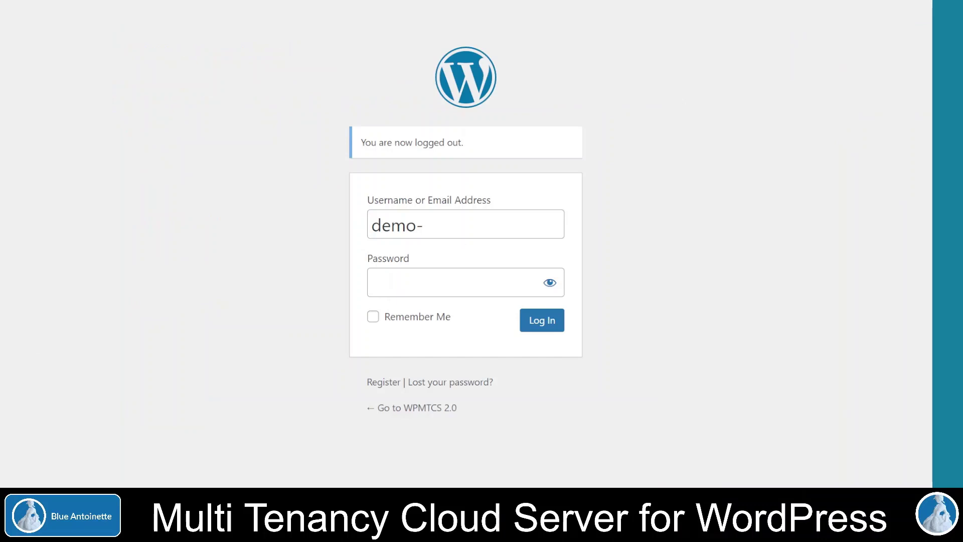
left_click(423, 224)
type("user")
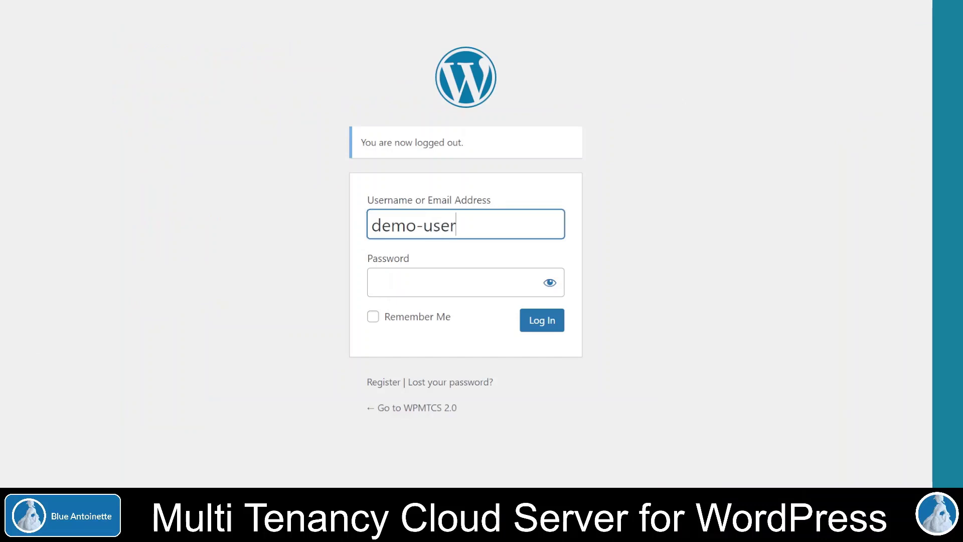
type("-2")
key("Tab")
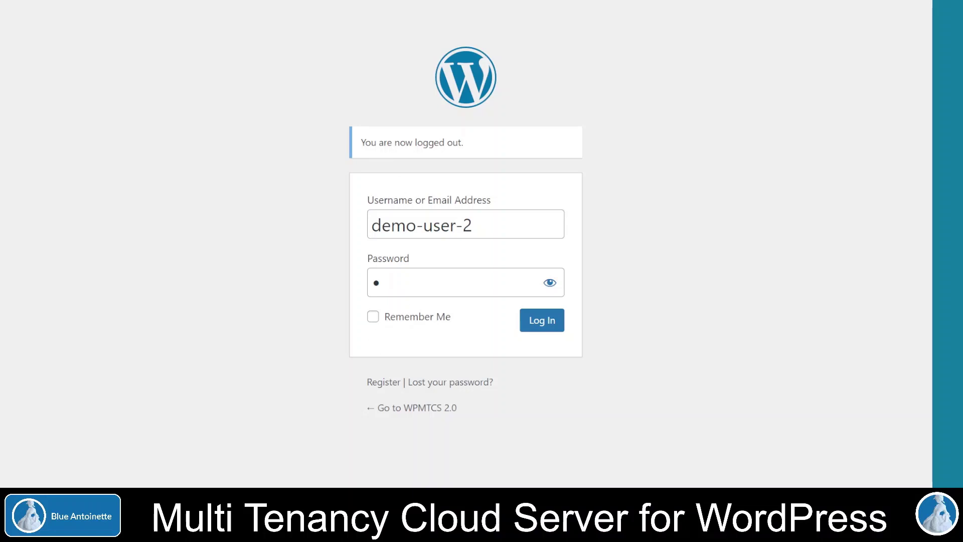
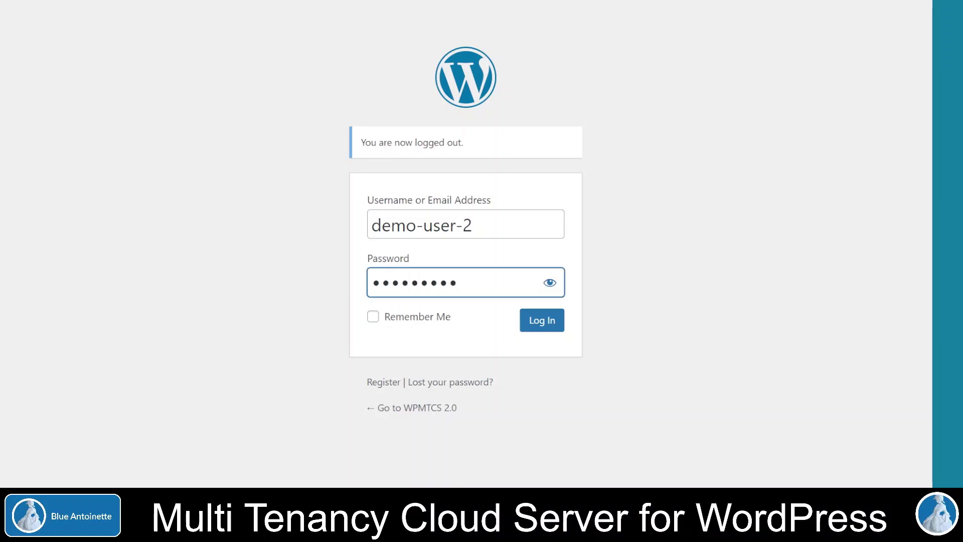
key("Return")
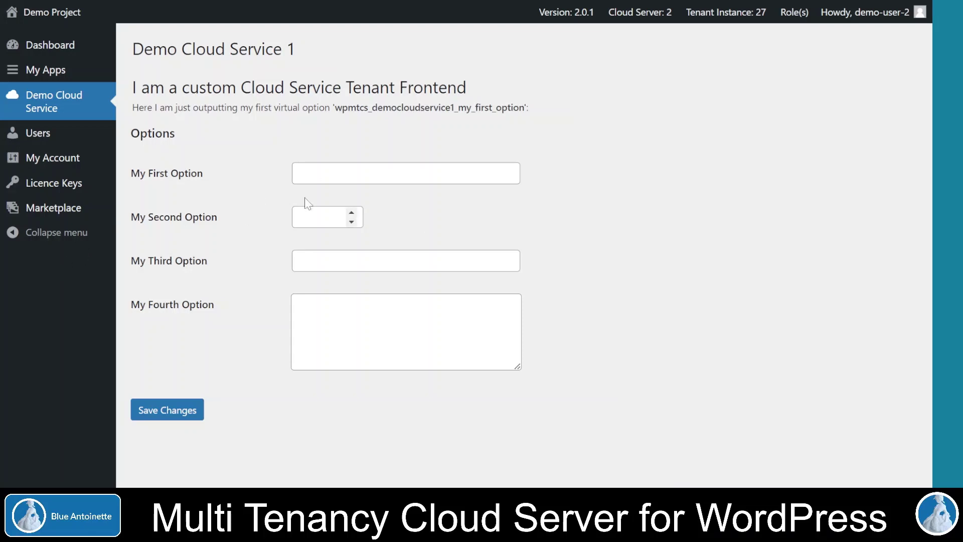
Step: Save options 'Test from Tenant Instance #27', 9999 and a fourth-option note naming the user
left_click(306, 173)
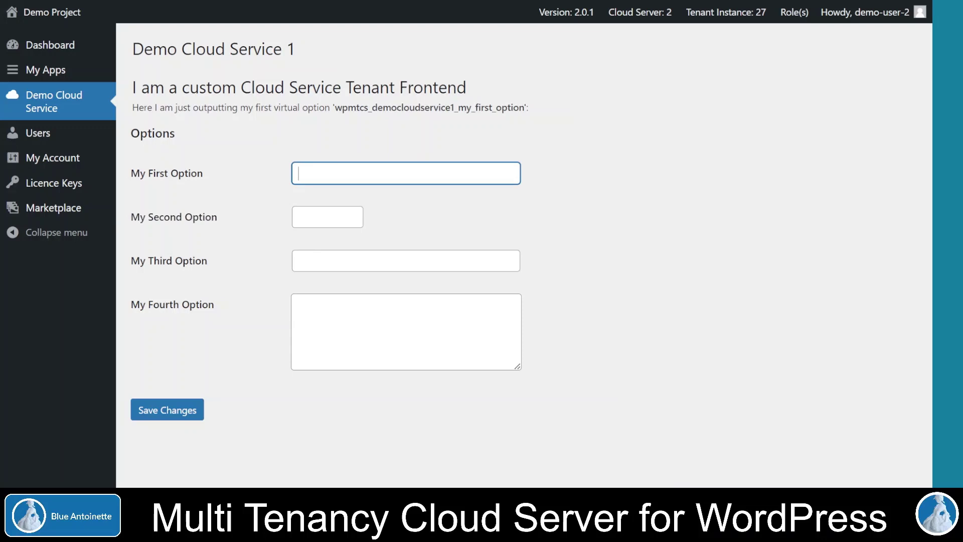
type("Test from Tenant Instance #")
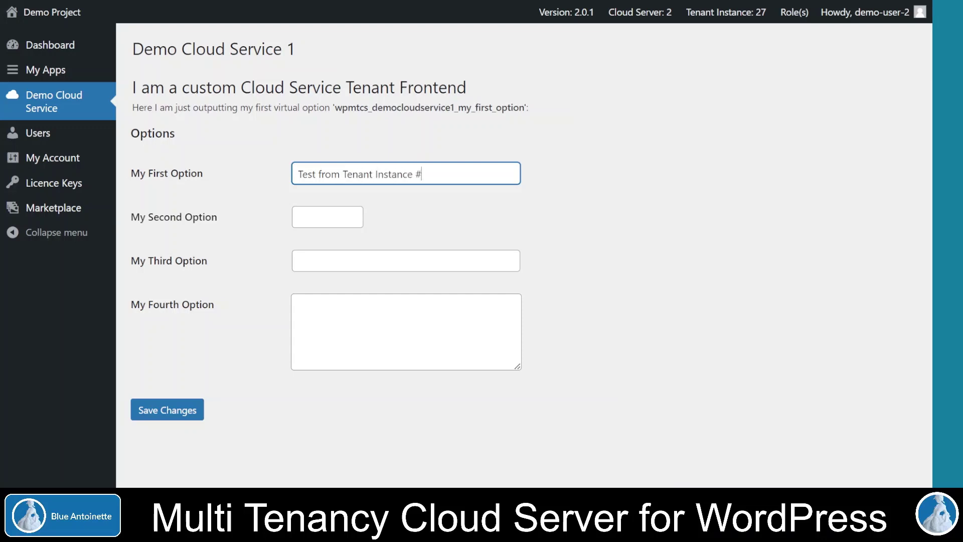
type("27")
key("Tab")
type("9")
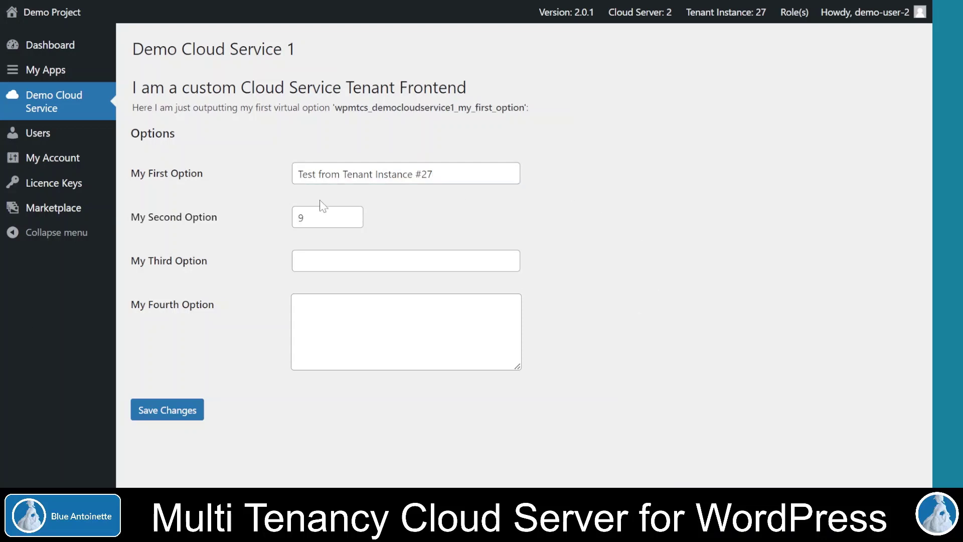
left_click(322, 209)
type("999")
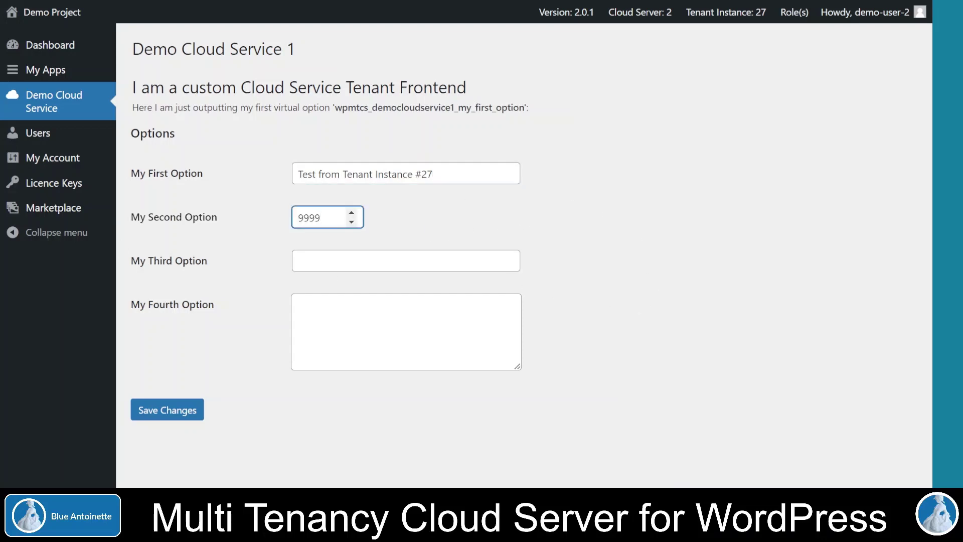
left_click(502, 351)
type("I a")
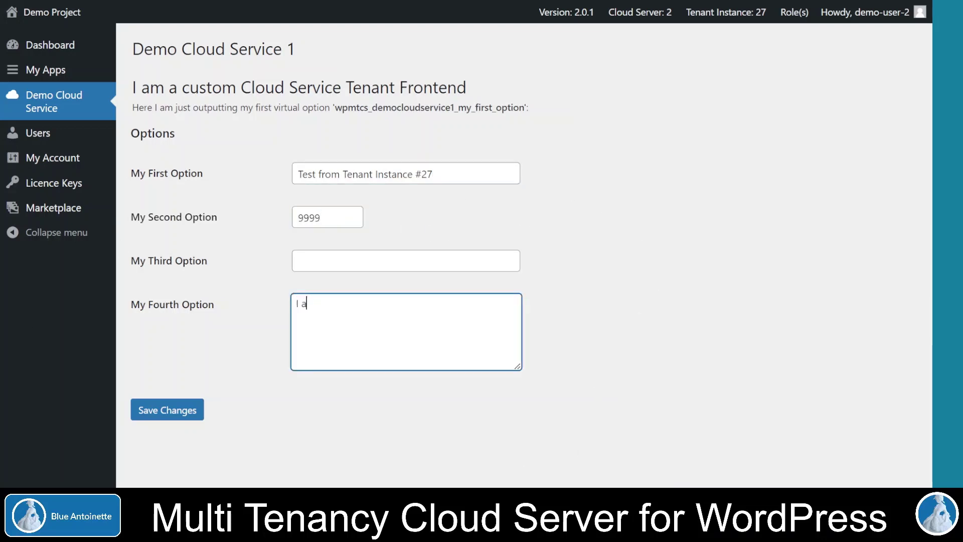
type("m demo-user-2")
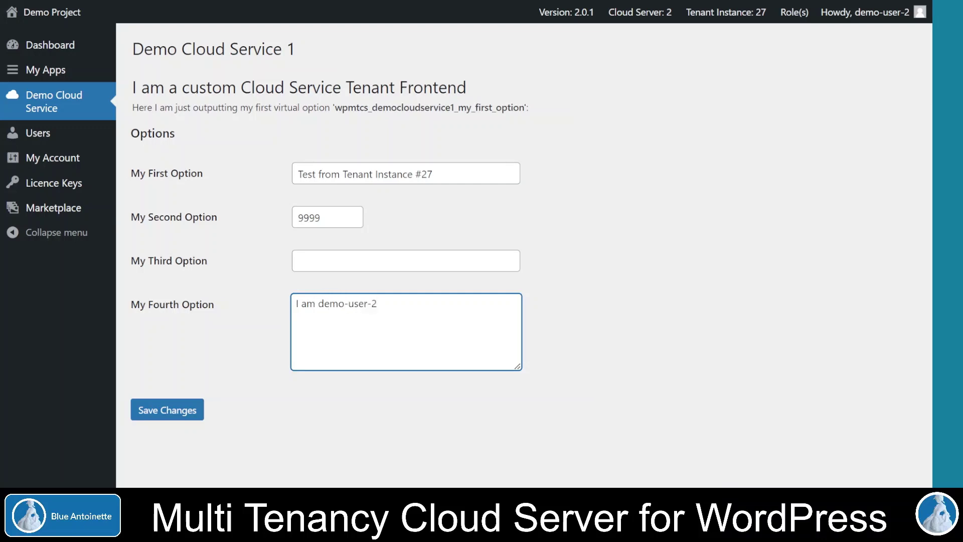
left_click(198, 415)
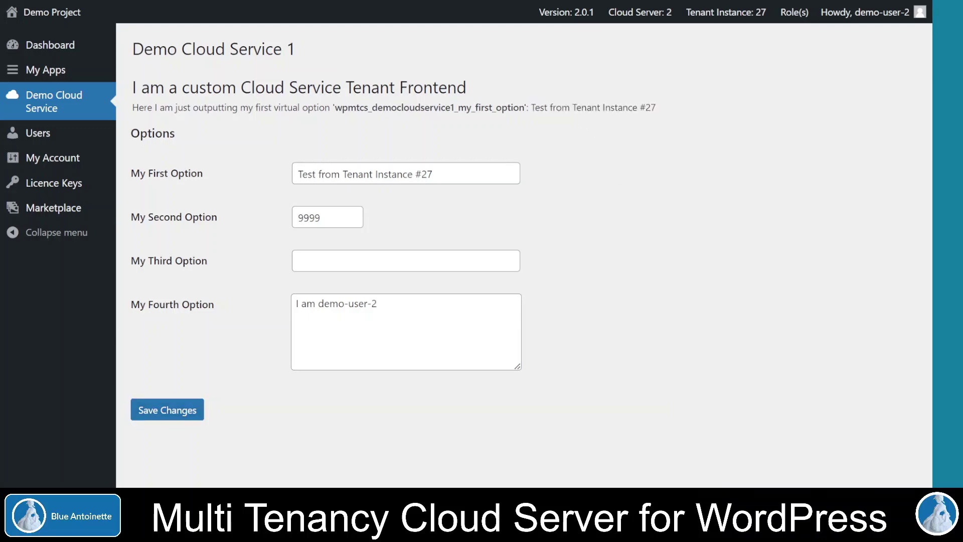
Step: Highlight the saved first option, then log out and log back in as the first demo user
left_click_drag(531, 107, 656, 108)
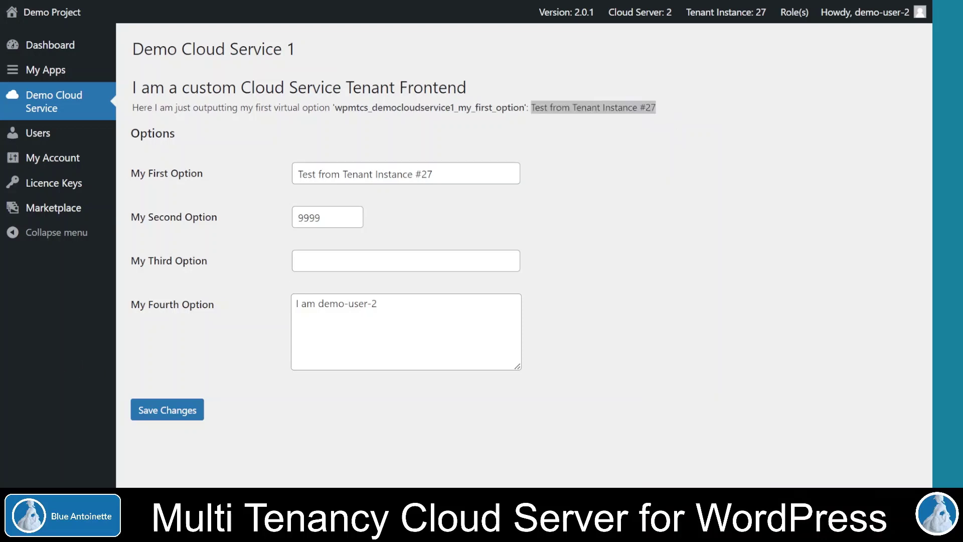
mouse_move(881, 14)
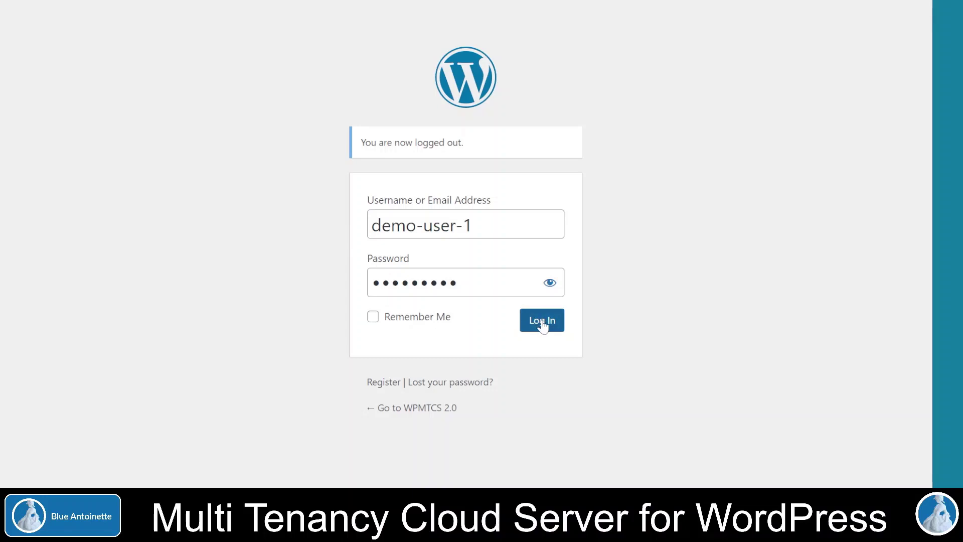
left_click(544, 326)
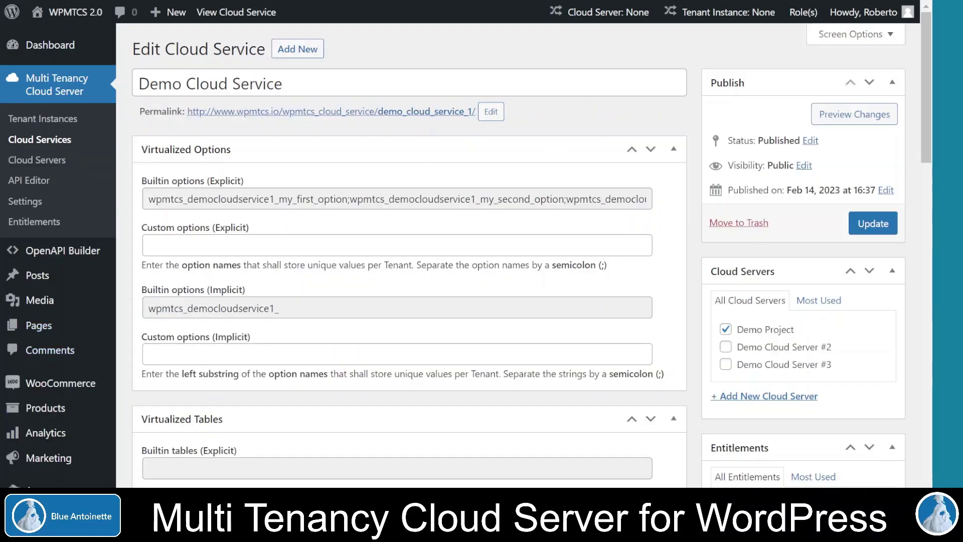
Step: Set Primary Output Page to OpenAPI Viewer Page and Display Options Page to Yes, then update
scroll(409, 250, "down", 3)
scroll(242, 135, "down", 10)
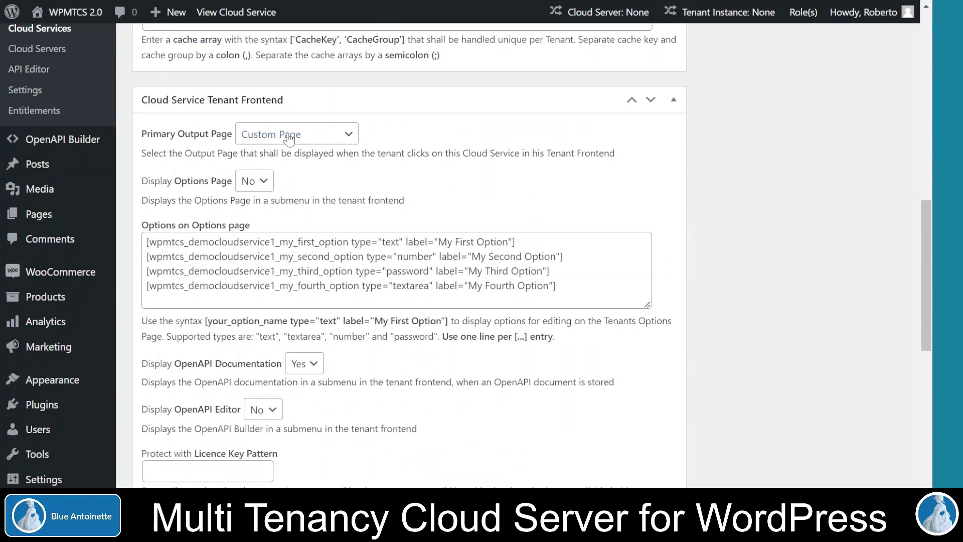
left_click(290, 137)
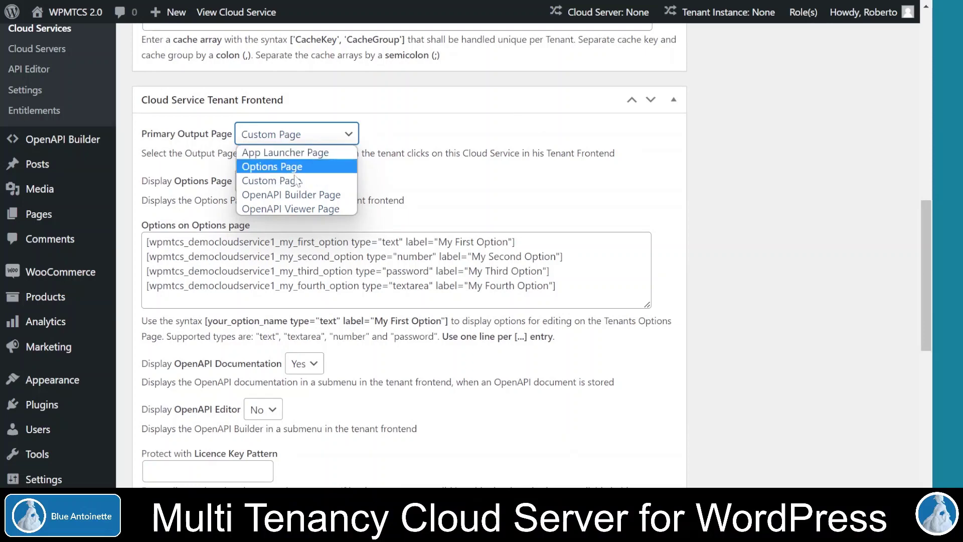
left_click(319, 210)
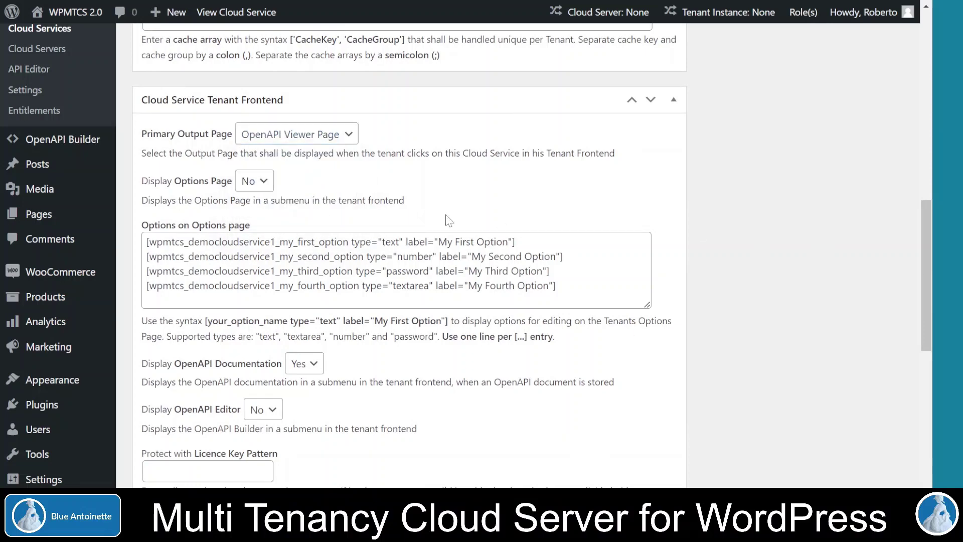
left_click(261, 183)
left_click(254, 214)
scroll(722, 361, "up", 12)
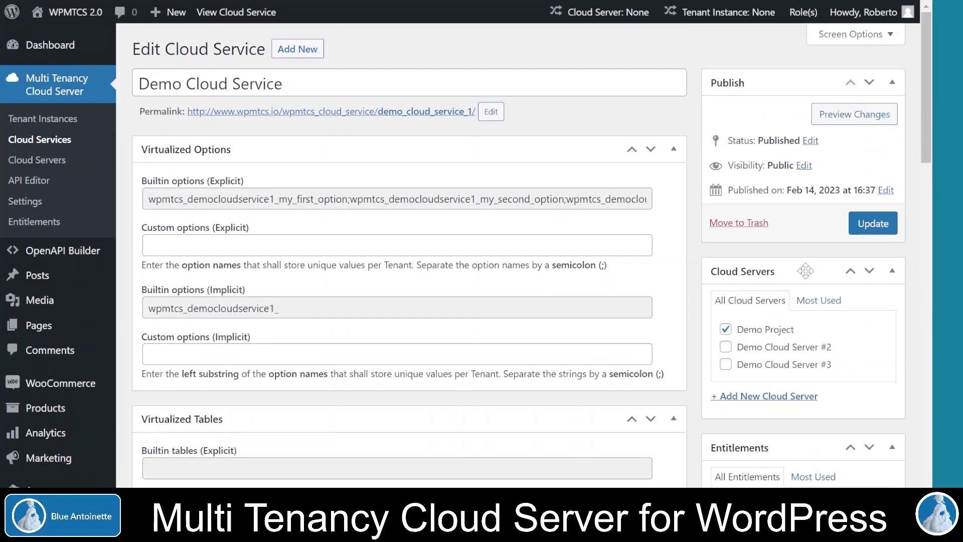
left_click(870, 224)
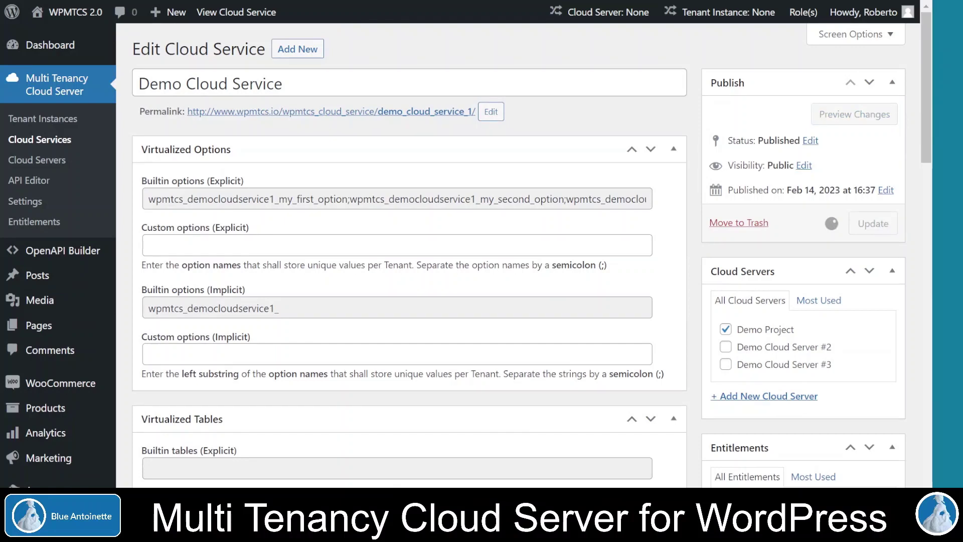